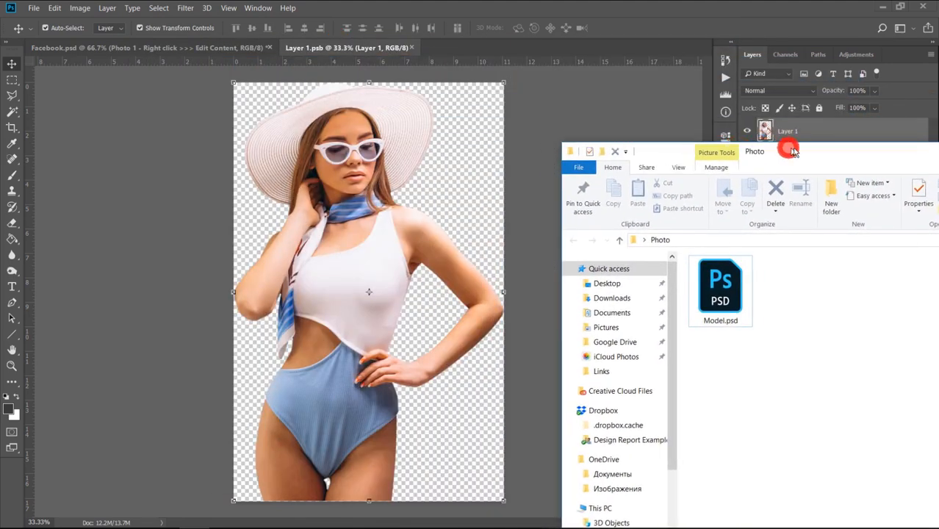
# Place Model.psd into the Layer 1.psb smart object, scale it to about 916%, and hide the original Layer 1
pyautogui.moveTo(732, 281); pyautogui.dragTo(385, 272)
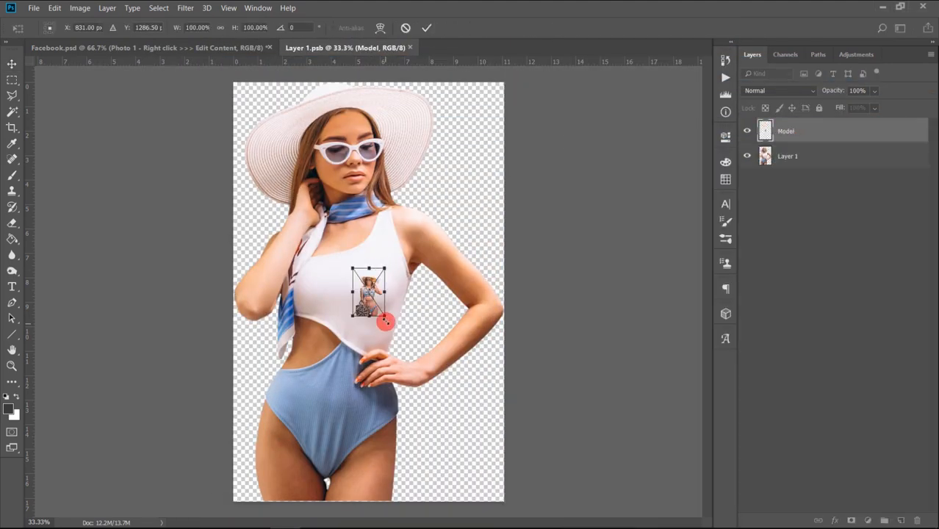
pyautogui.moveTo(385, 317); pyautogui.dragTo(520, 495)
pyautogui.moveTo(230, 82); pyautogui.dragTo(211, 62)
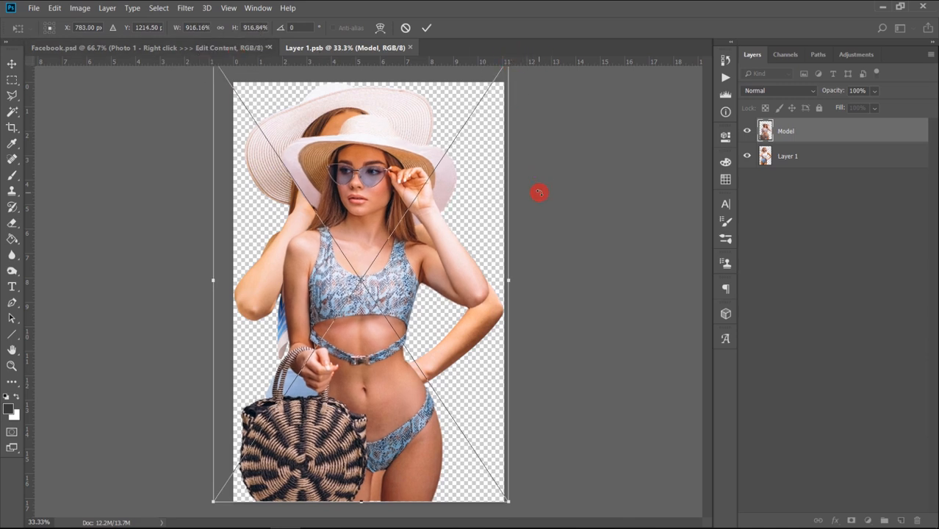
pyautogui.click(427, 29)
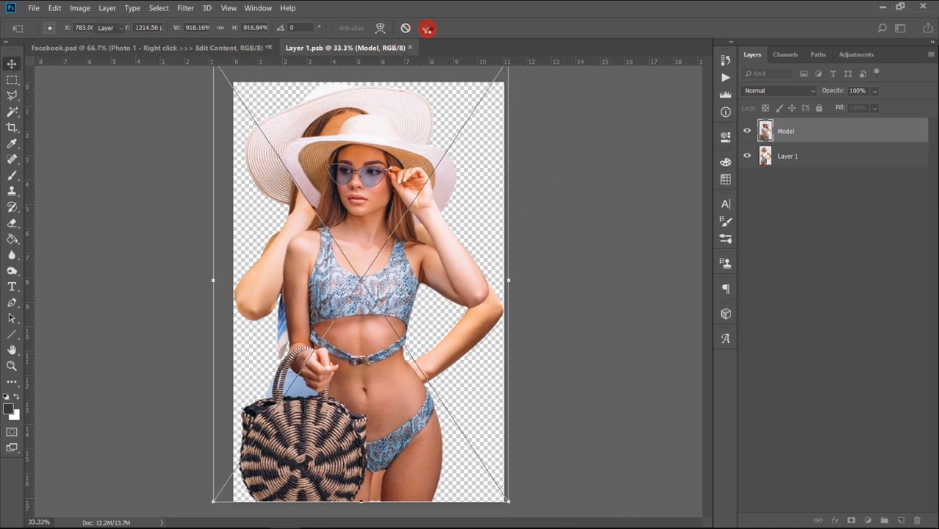
pyautogui.click(746, 162)
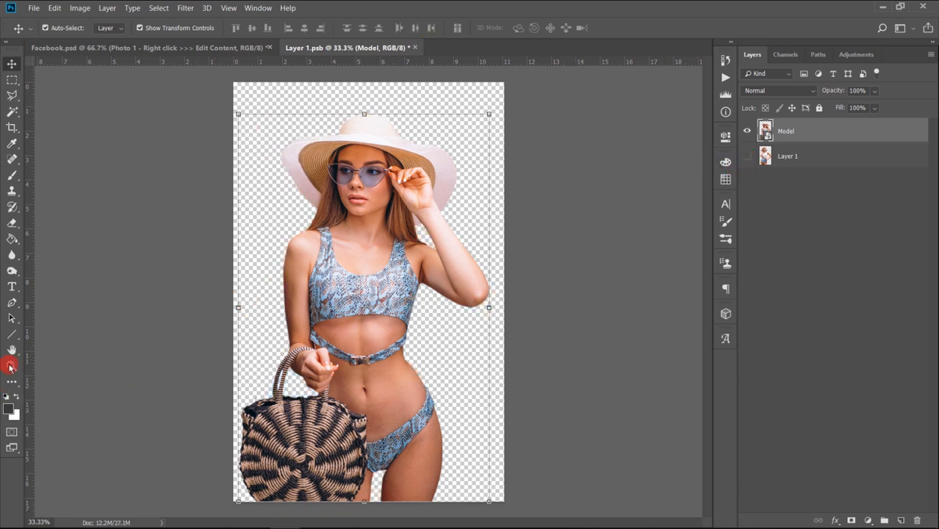
# Enlarge the placed Model layer proportionally to about 961% so the figure fills the canvas width
pyautogui.press('z')
pyautogui.keyDown('alt'); pyautogui.click(375, 281); pyautogui.keyUp('alt')
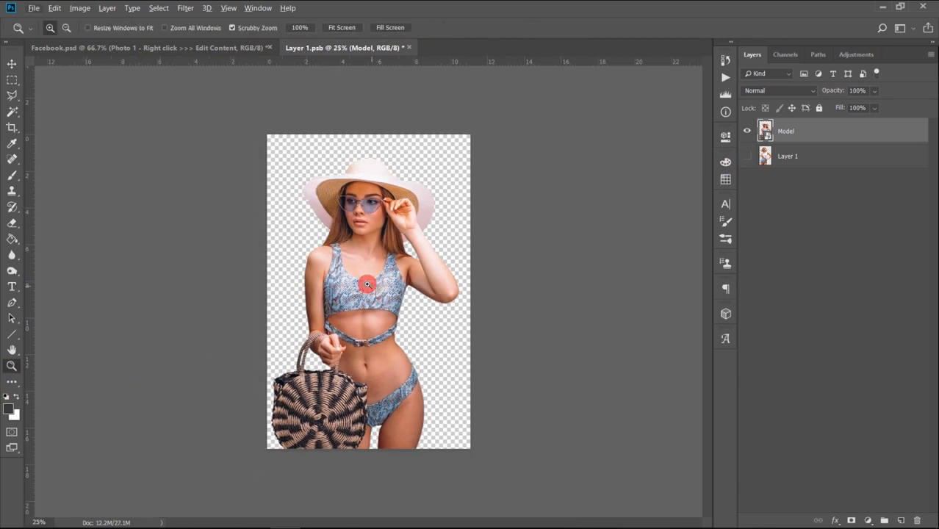
pyautogui.click(20, 65)
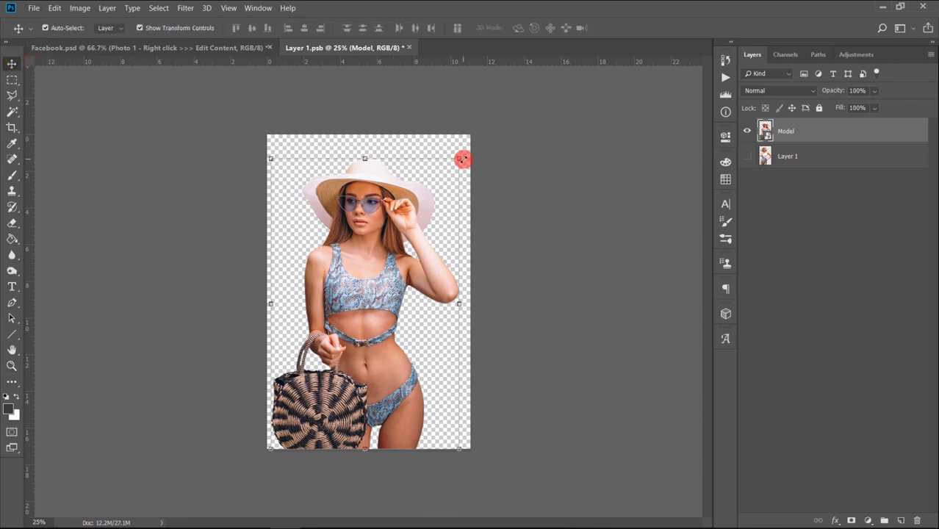
pyautogui.press('shift')
pyautogui.moveTo(465, 152); pyautogui.dragTo(483, 110)
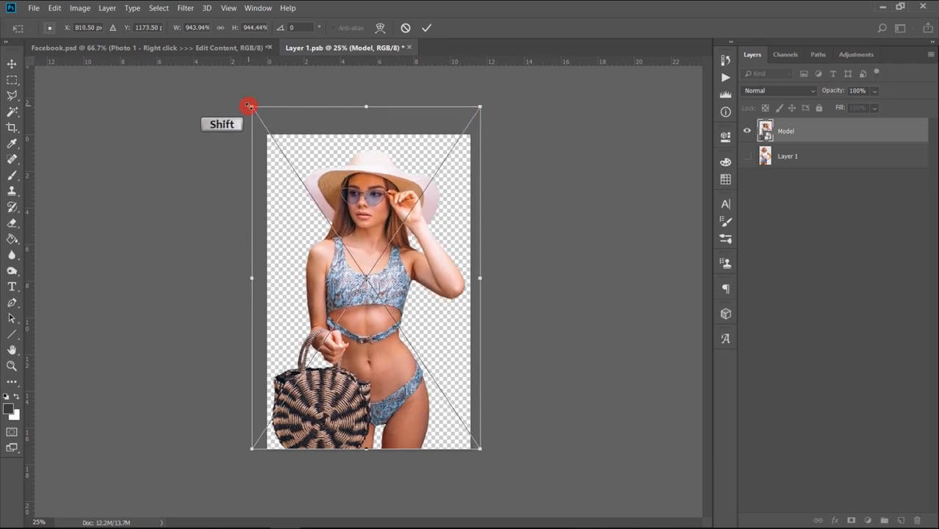
pyautogui.moveTo(248, 105); pyautogui.dragTo(247, 104)
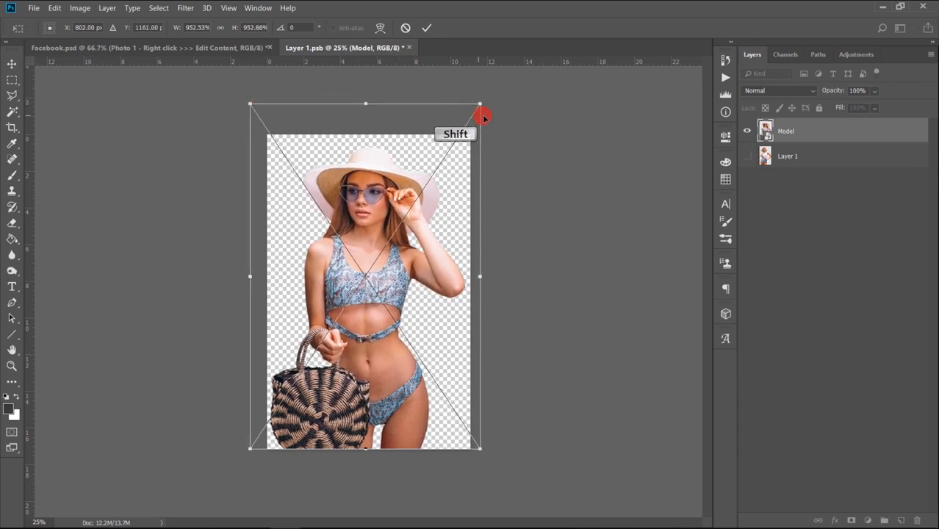
pyautogui.moveTo(480, 105); pyautogui.dragTo(476, 90)
pyautogui.click(426, 27)
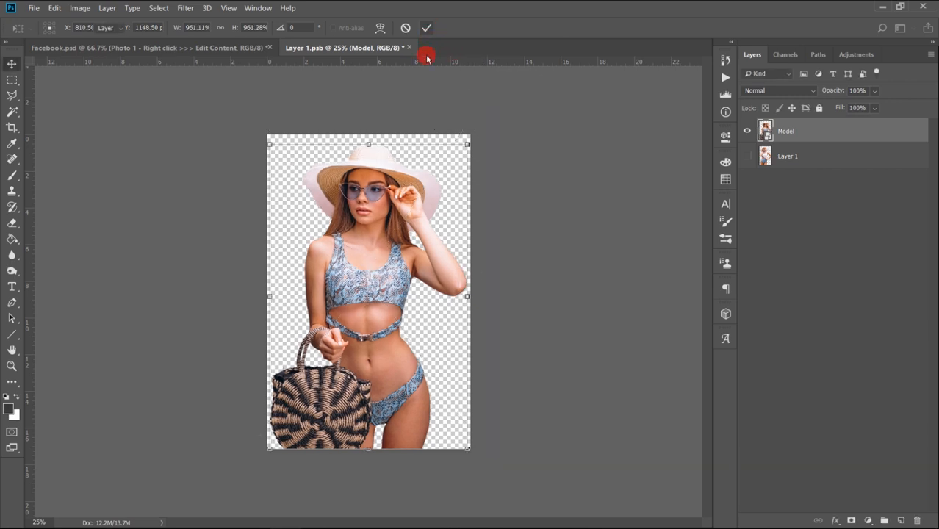
# Save the edited Layer 1.psb smart object and close it to return to Facebook.psd
pyautogui.press('ctrl')
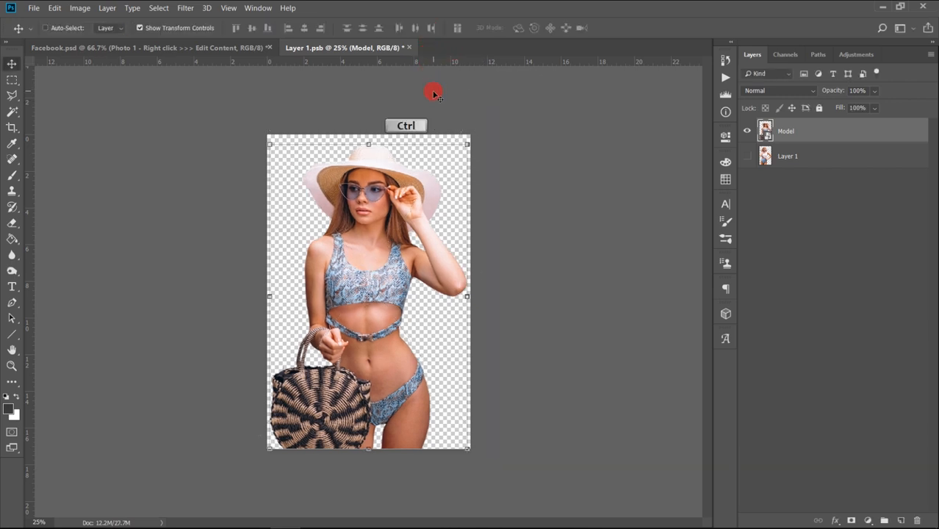
pyautogui.hotkey('ctrl', 's')
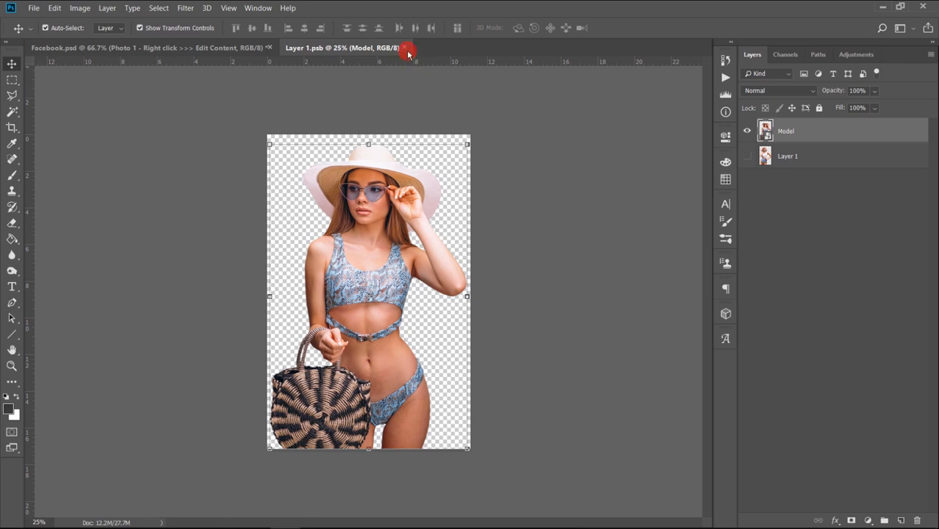
pyautogui.click(406, 48)
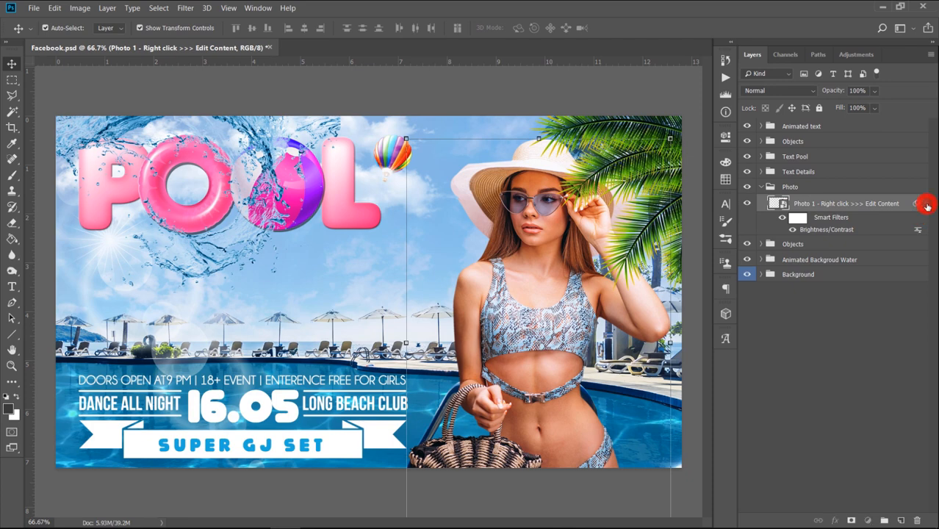
# Collapse the Photo 1 layer's smart filters and the Photo group, and deselect all layers
pyautogui.click(926, 205)
pyautogui.click(760, 188)
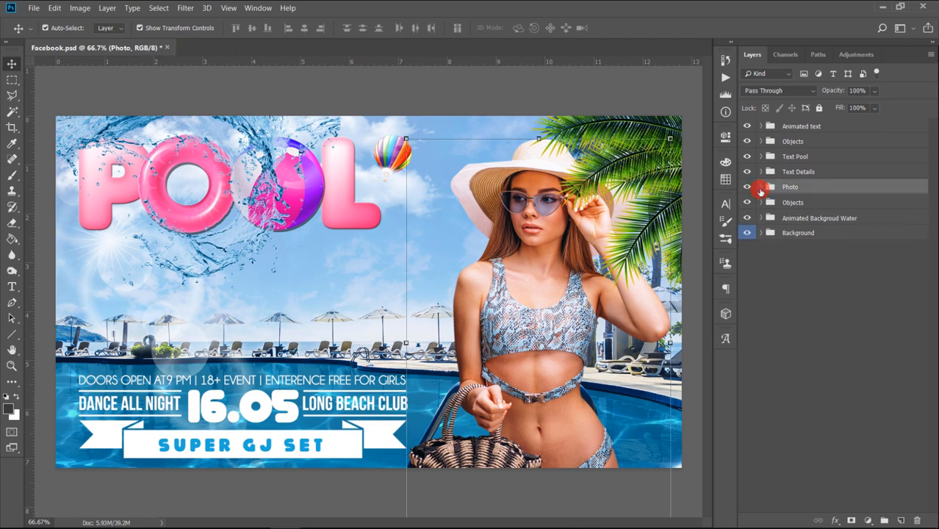
pyautogui.click(604, 93)
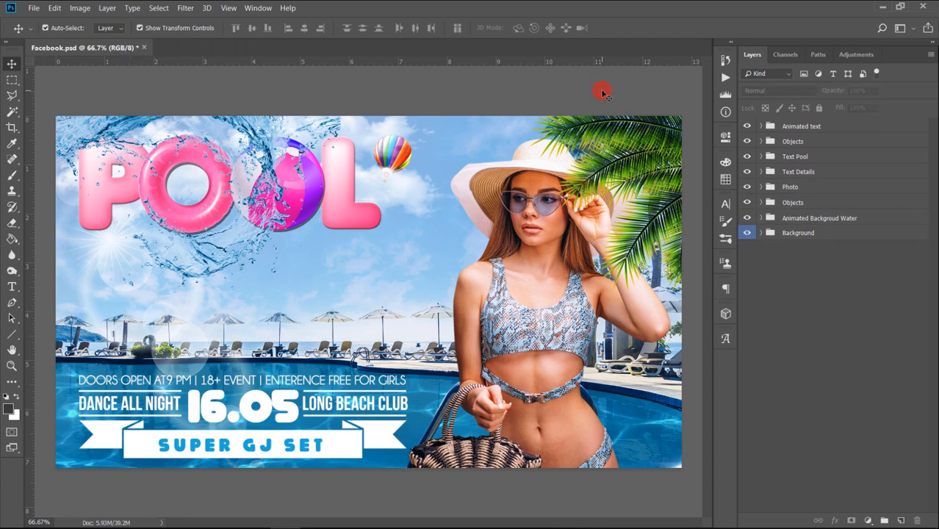
# Replace the letter P in the POOL headline with the letter c
pyautogui.click(116, 196)
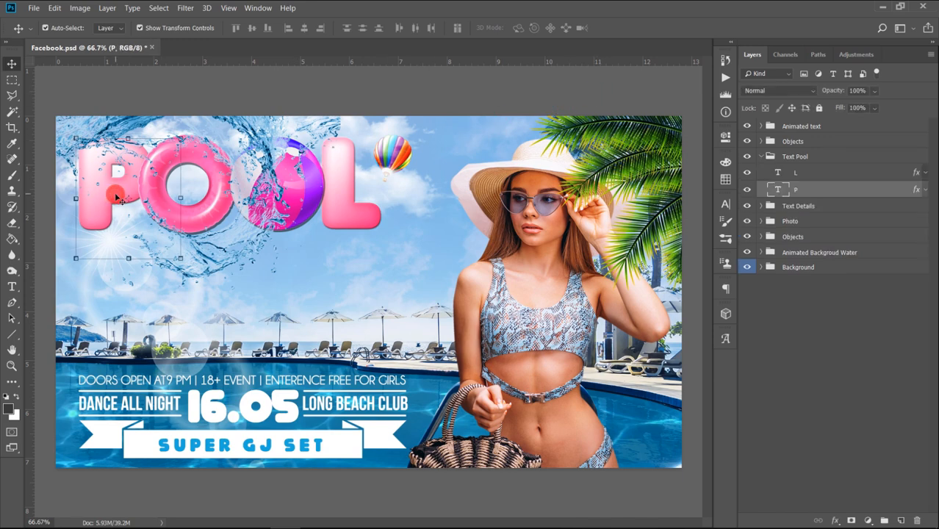
pyautogui.click(779, 191)
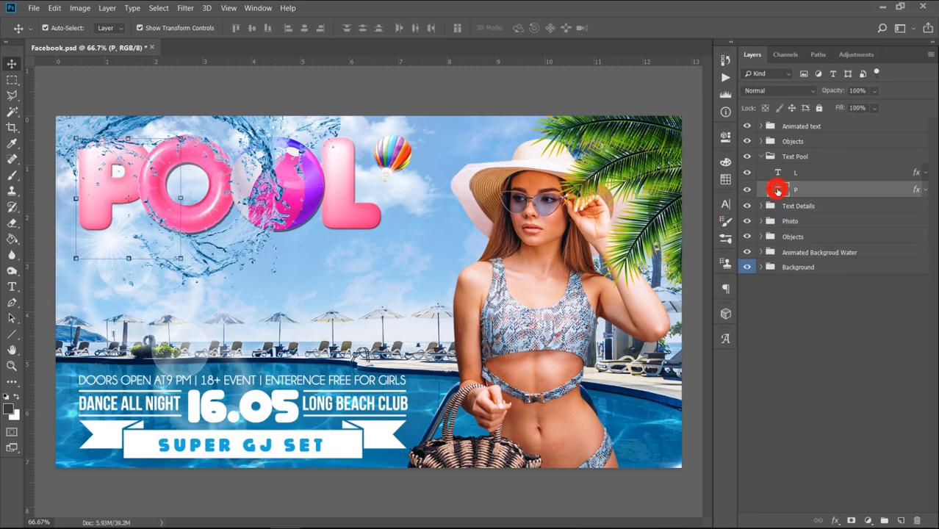
pyautogui.doubleClick(778, 190)
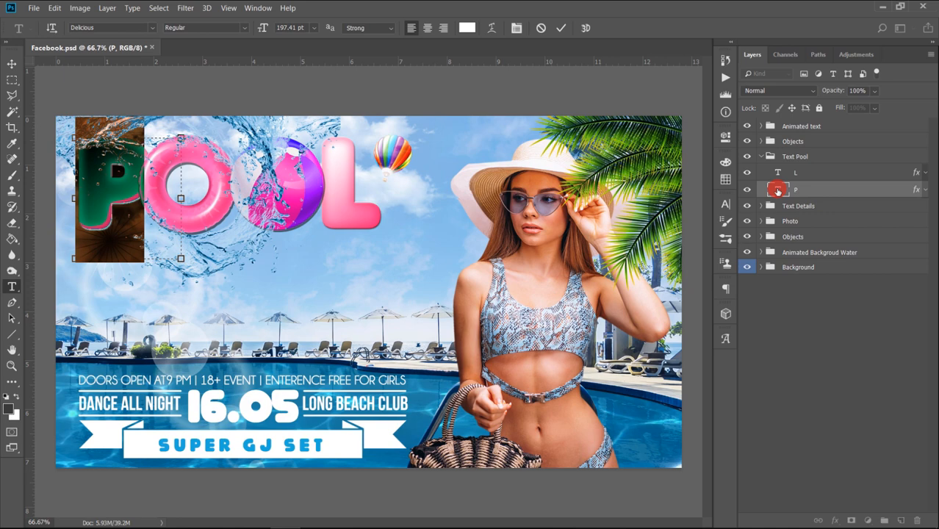
pyautogui.press('capslock')
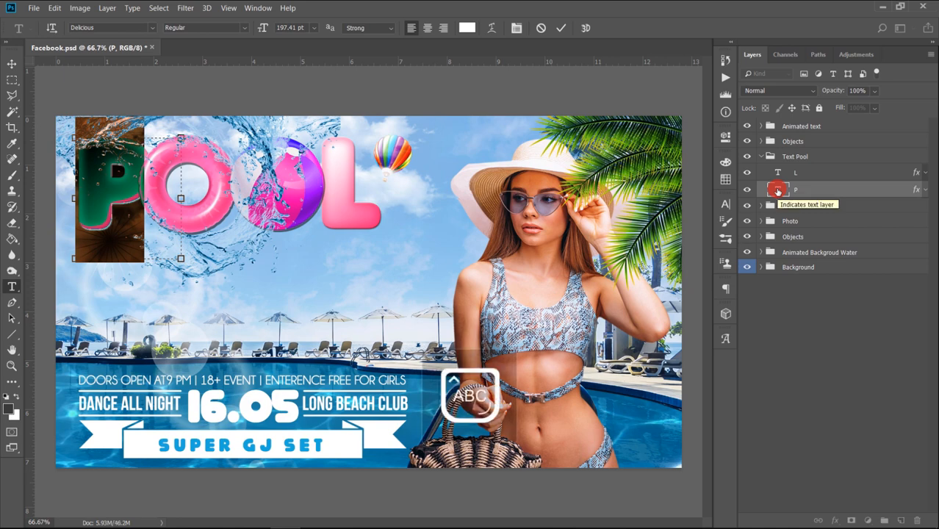
pyautogui.write('C')
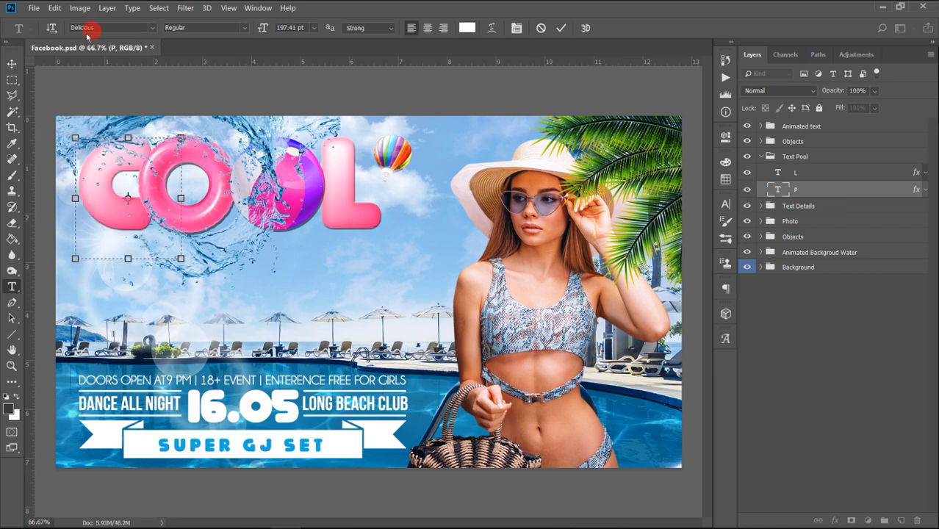
pyautogui.click(12, 64)
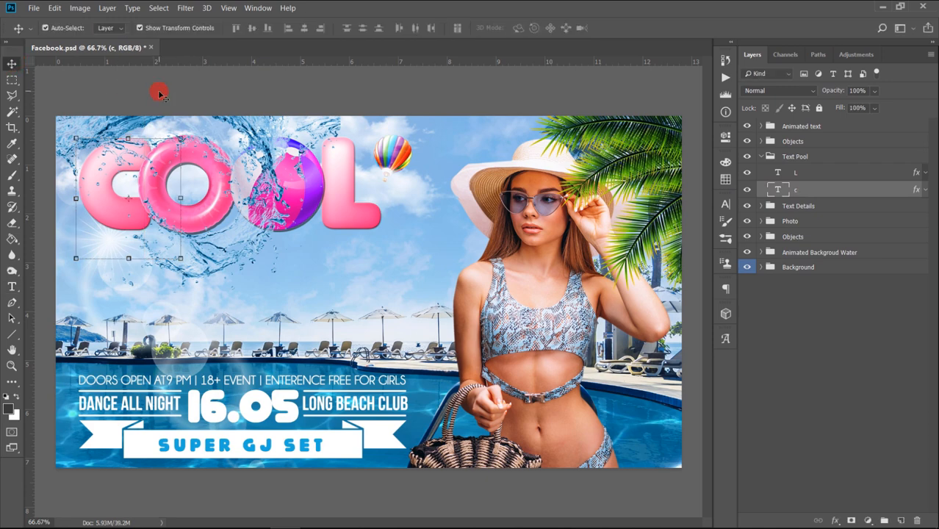
# Nudge the new first letter of the headline slightly left, away from the swim-ring O
pyautogui.press('Left')
pyautogui.press('Left')
pyautogui.press('Left')
pyautogui.press('Left')
pyautogui.press('Left')
pyautogui.press('Left')
pyautogui.press('Left')
pyautogui.press('Left')
pyautogui.press('Left')
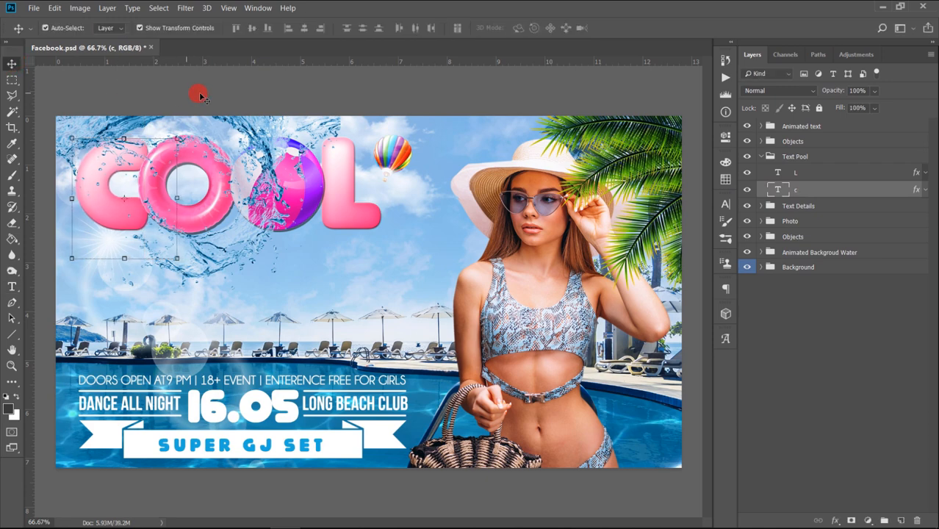
pyautogui.press('Left')
pyautogui.press('Left')
pyautogui.press('Left')
pyautogui.press('Left')
pyautogui.press('Left')
pyautogui.press('Left')
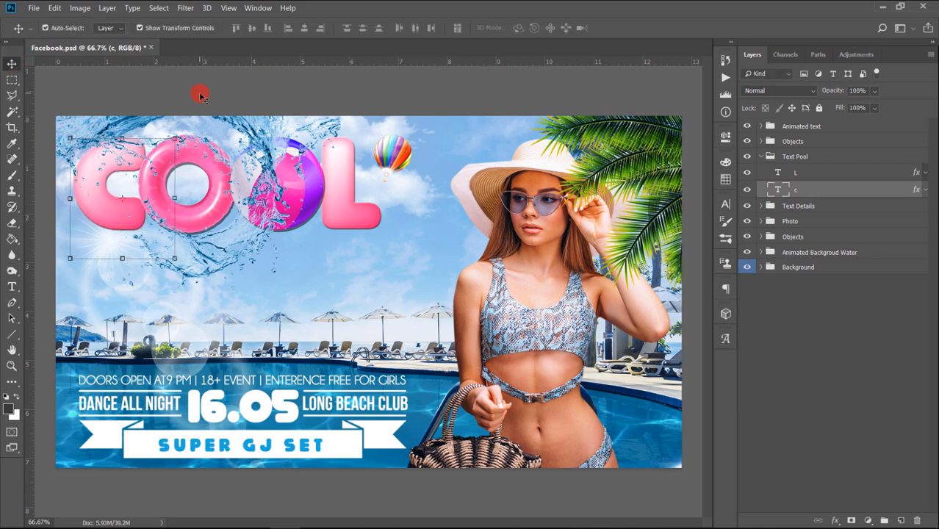
# Change the pink stop of the c layer's Gradient Overlay to purple a040fa, copying the hex code for reuse
pyautogui.click(924, 190)
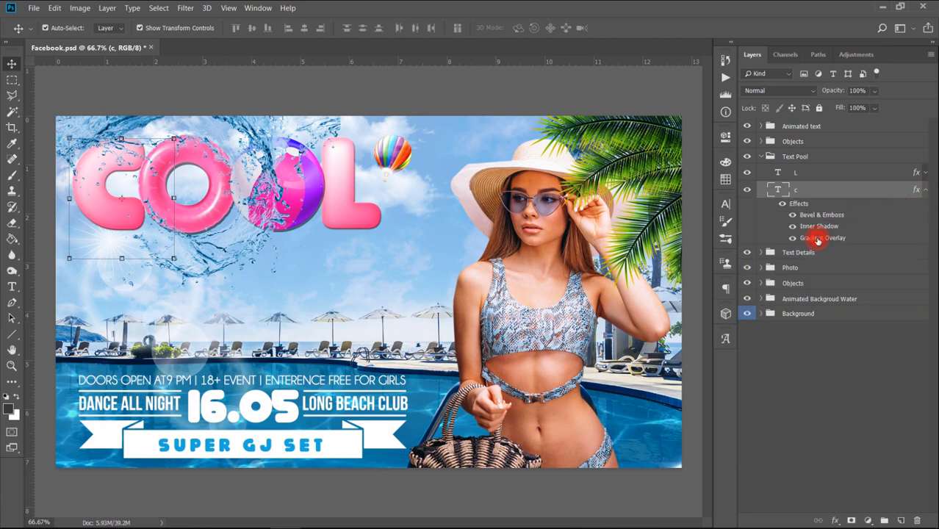
pyautogui.doubleClick(804, 238)
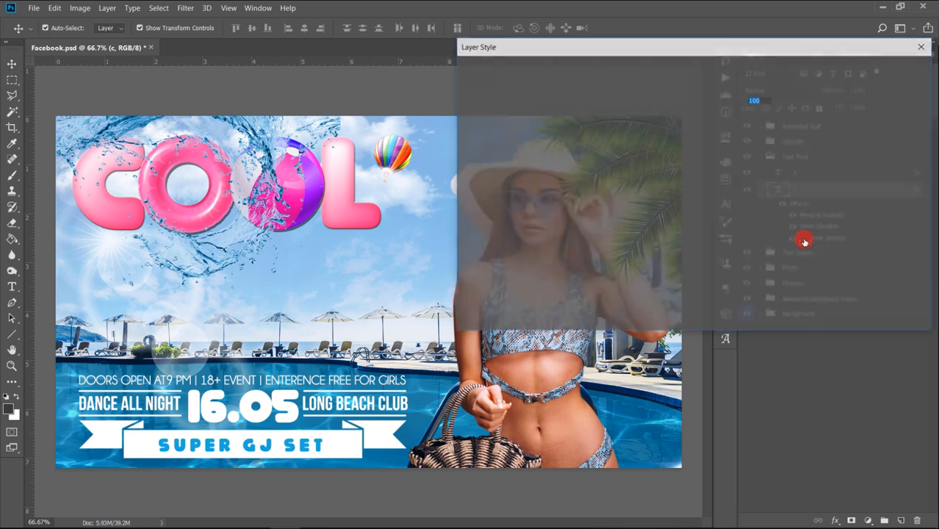
pyautogui.click(704, 115)
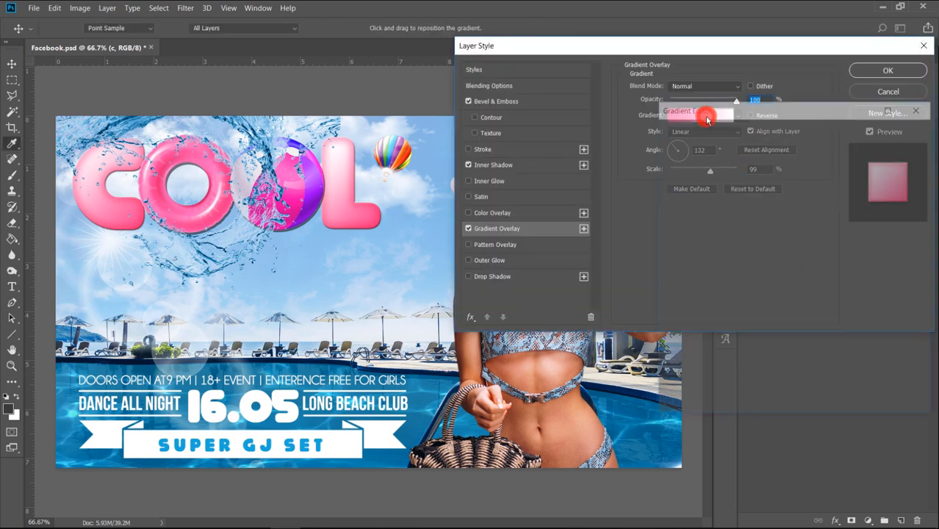
pyautogui.click(672, 332)
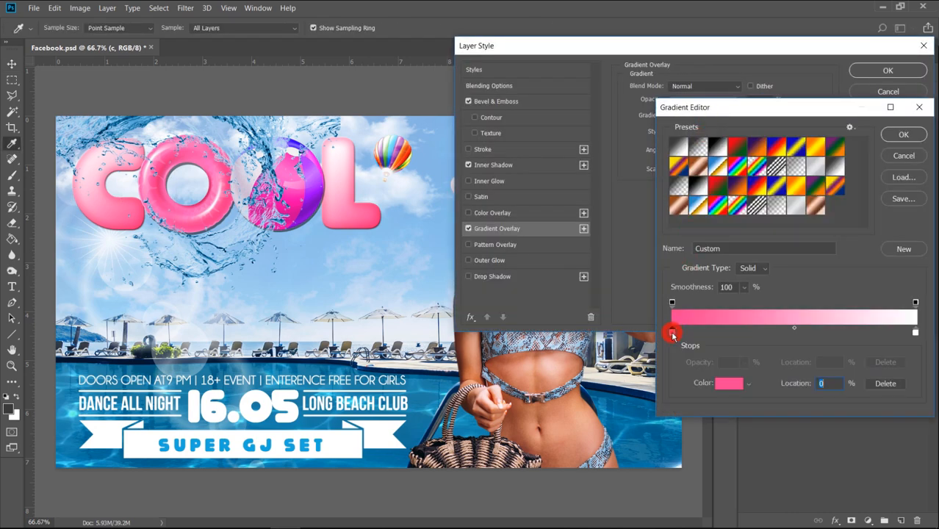
pyautogui.click(726, 386)
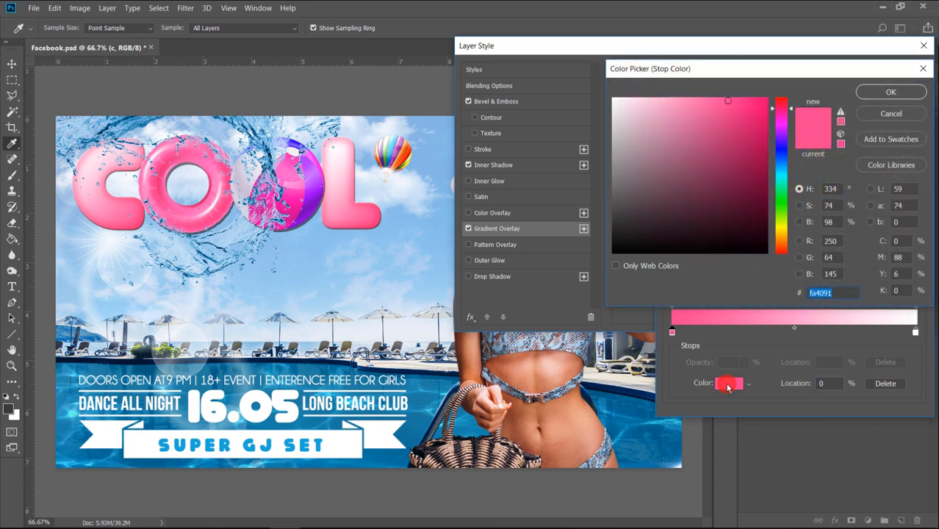
pyautogui.moveTo(792, 109); pyautogui.dragTo(791, 139)
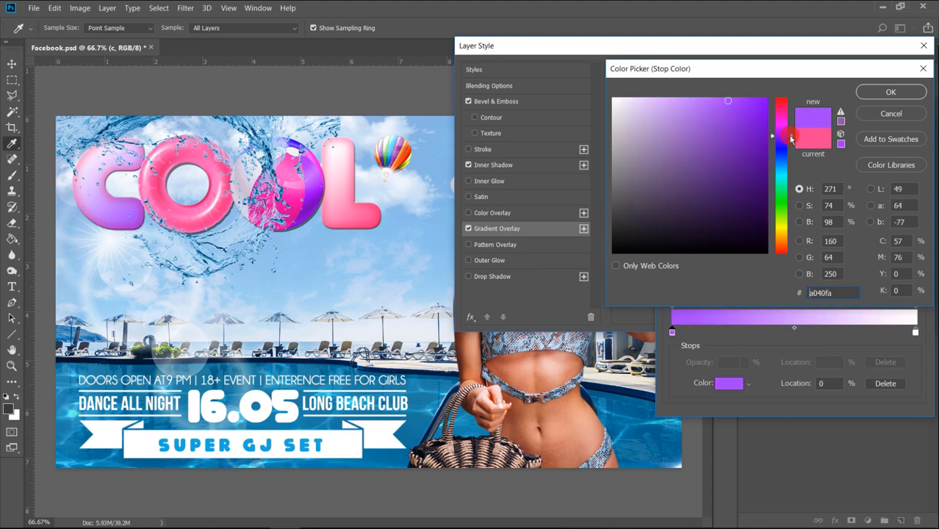
pyautogui.moveTo(839, 292); pyautogui.dragTo(793, 296)
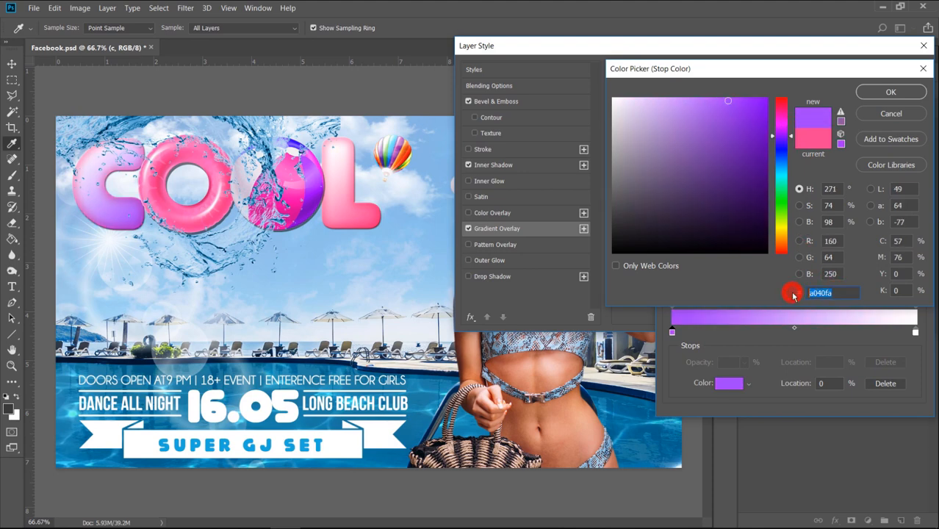
pyautogui.hotkey('ctrl', 'c')
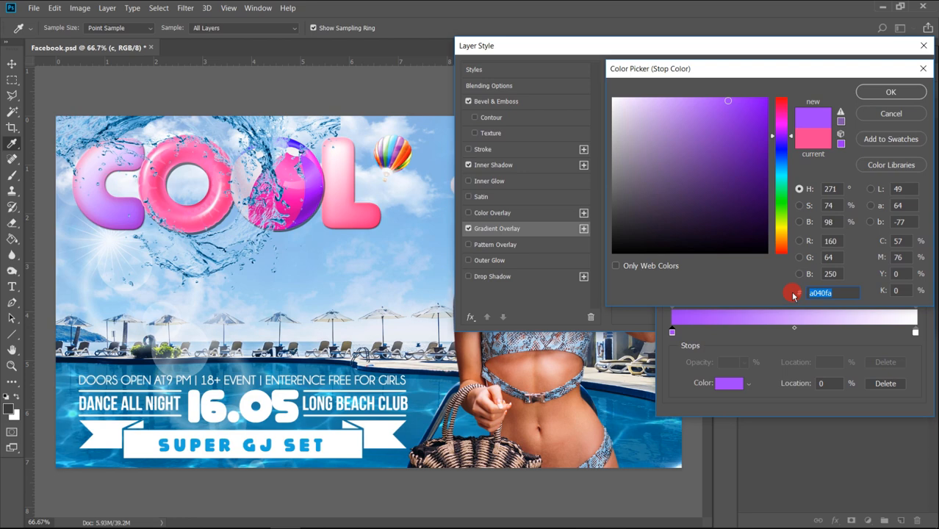
pyautogui.click(915, 93)
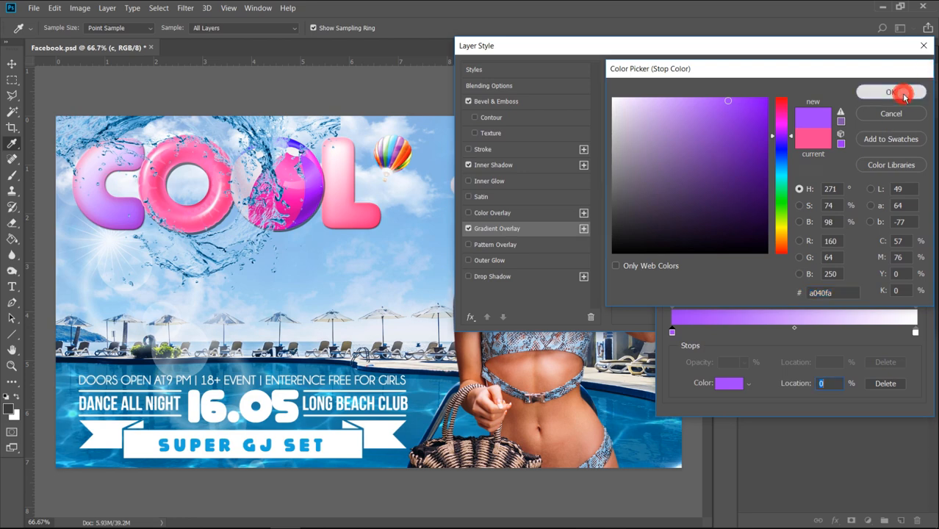
pyautogui.click(917, 142)
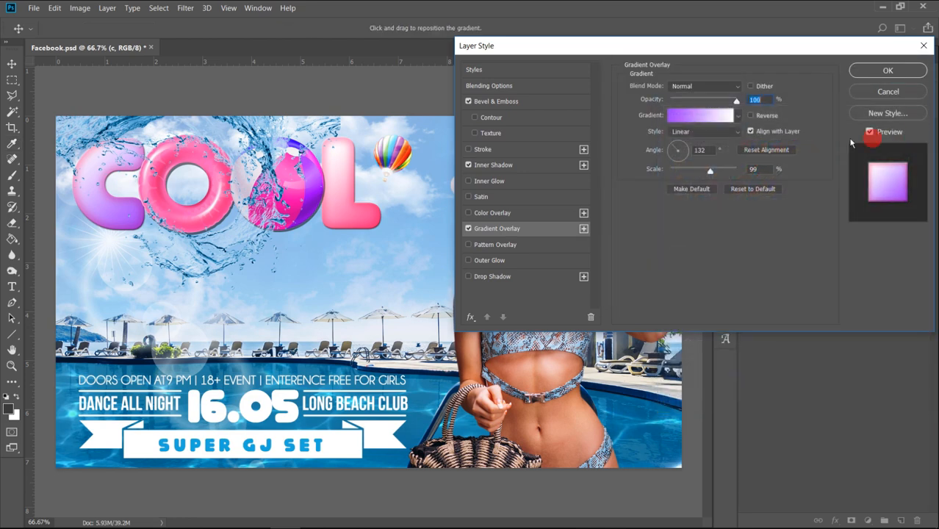
# Set the c layer's Inner Shadow color to the copied purple a040fa and apply the layer style
pyautogui.click(518, 165)
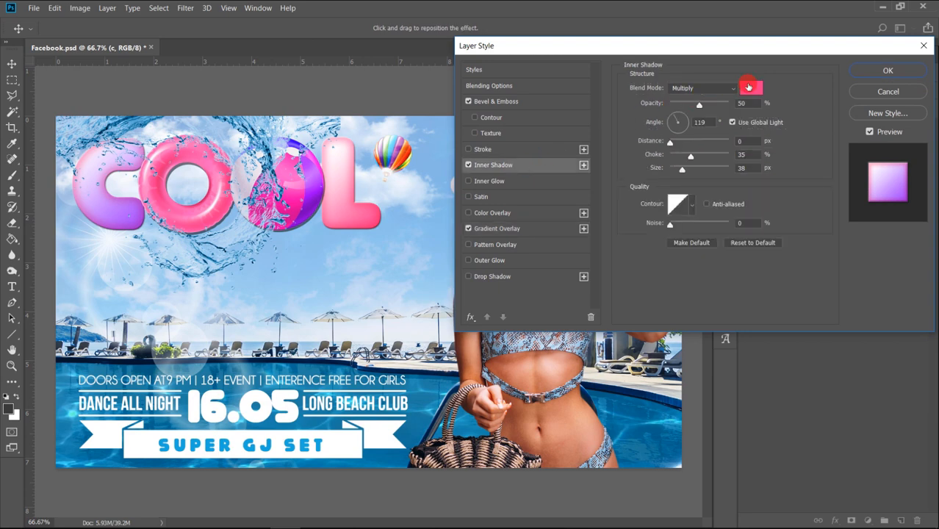
pyautogui.click(750, 90)
pyautogui.click(837, 291)
pyautogui.hotkey('ctrl', 'v')
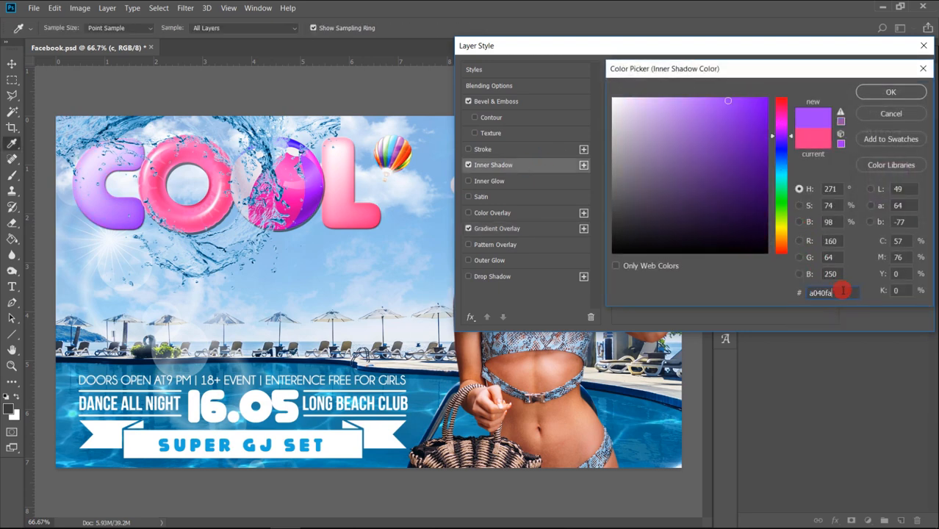
pyautogui.click(889, 94)
pyautogui.click(881, 72)
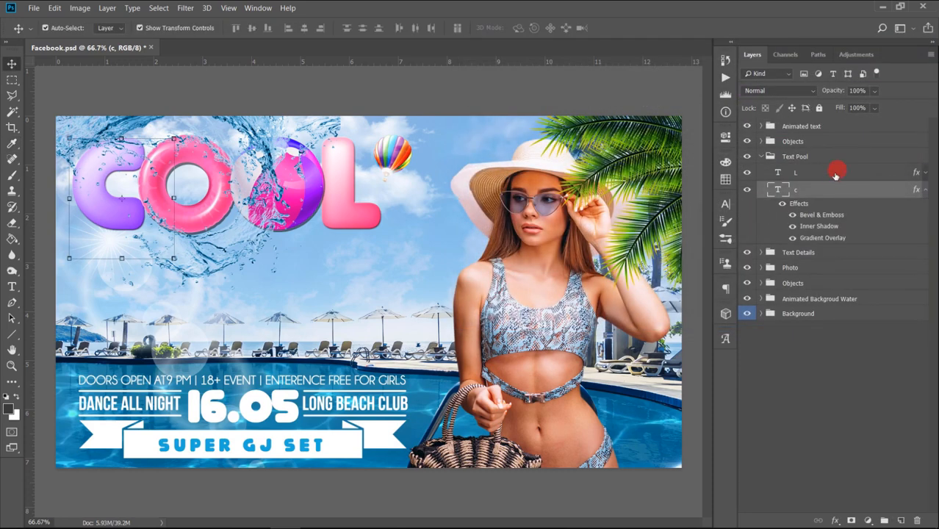
# Copy the layer style of the headline's c layer and paste it onto the L layer
pyautogui.rightClick(820, 190)
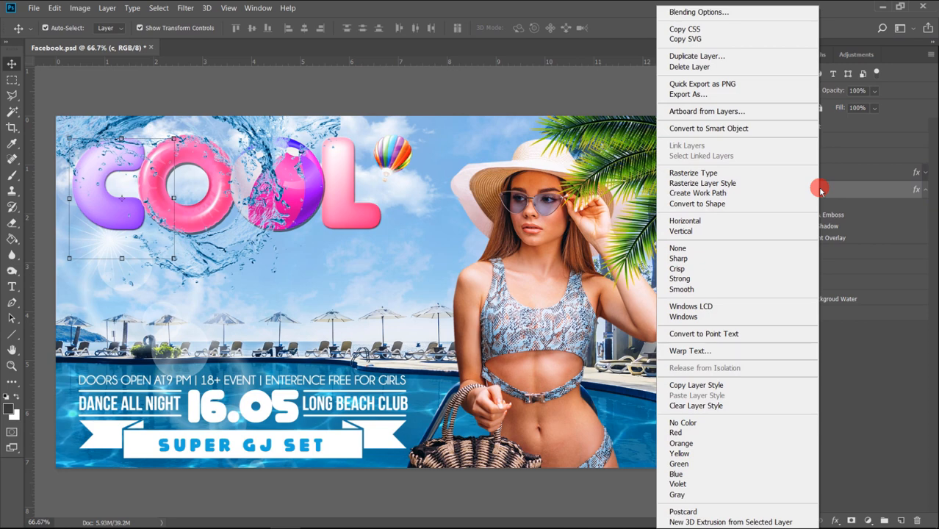
pyautogui.click(734, 385)
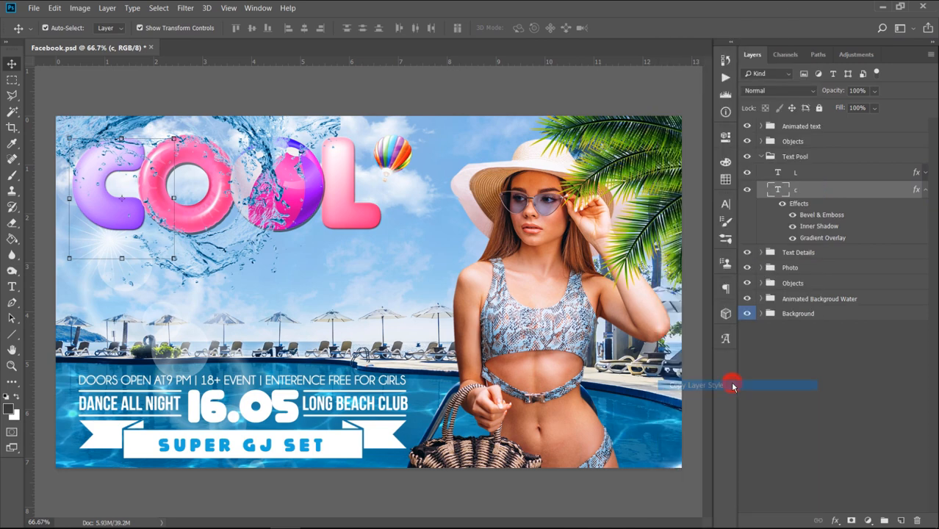
pyautogui.click(821, 171)
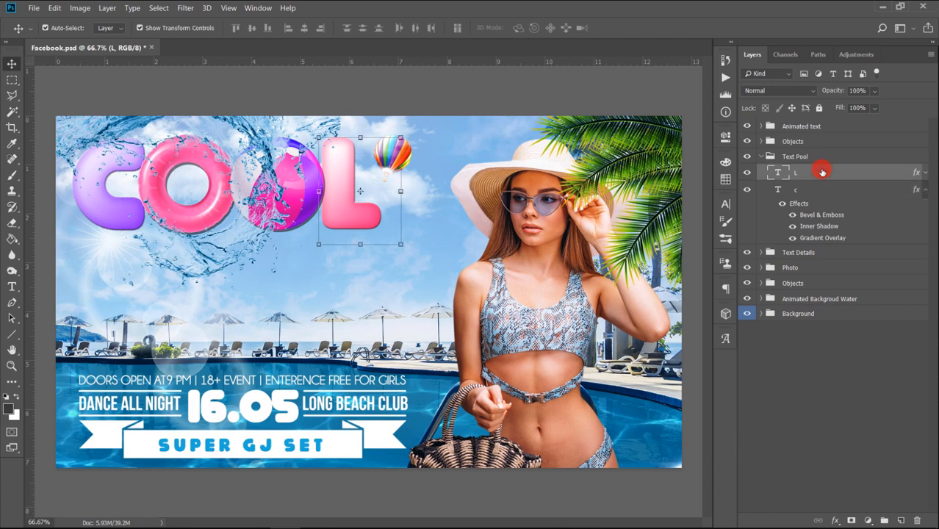
pyautogui.rightClick(822, 171)
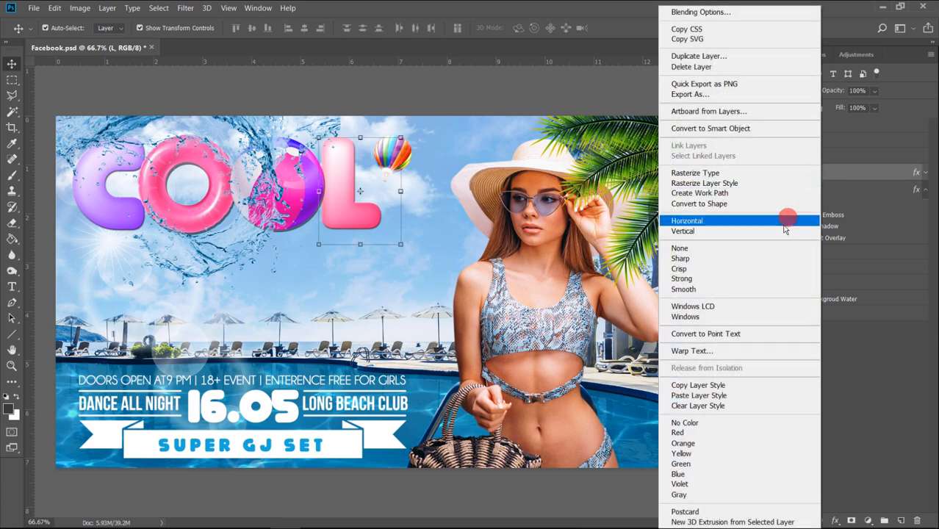
pyautogui.click(724, 399)
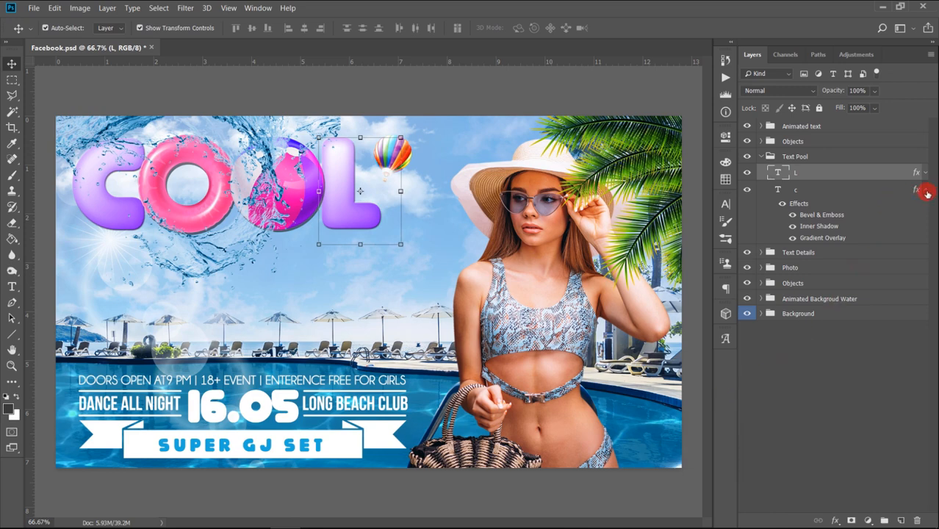
# Collapse the c layer's effects list and the Text Pool group
pyautogui.click(926, 193)
pyautogui.click(766, 158)
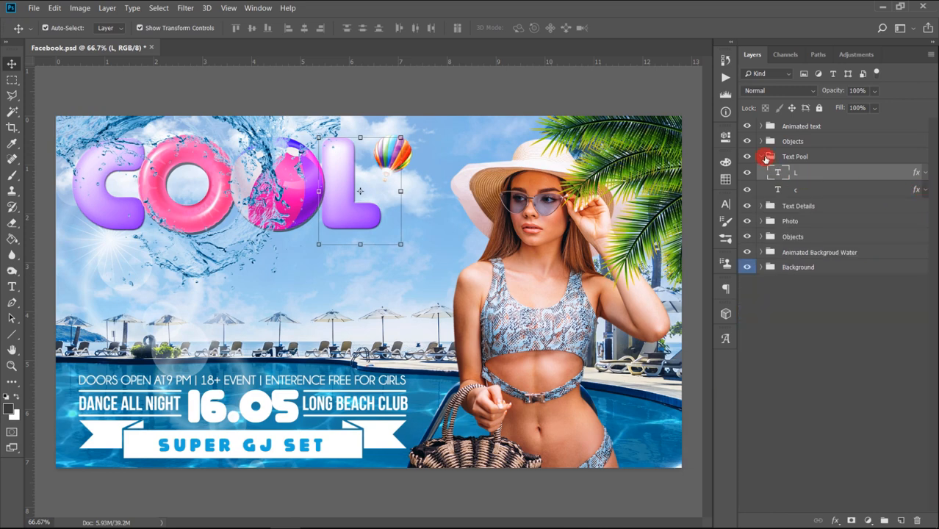
pyautogui.click(764, 157)
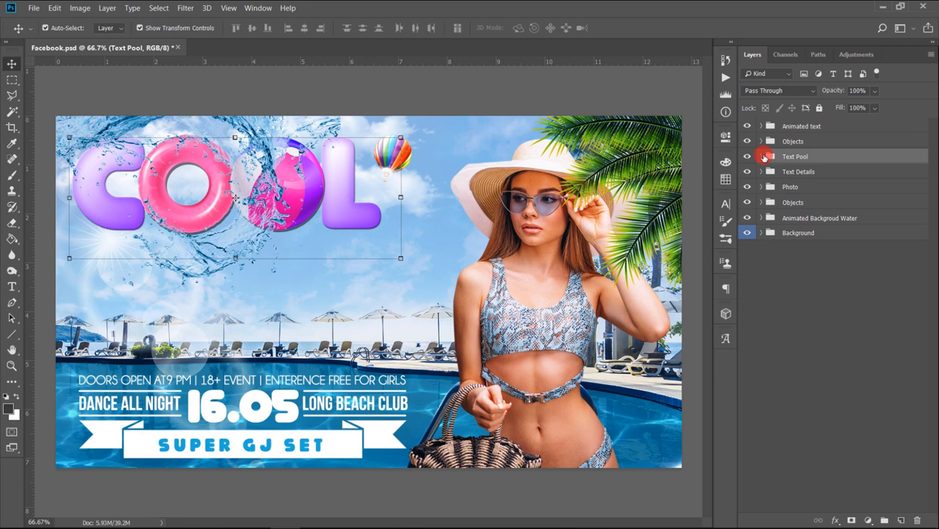
# Edit the event info line so the doors open at 8 pm and the age limit is 16+
pyautogui.click(368, 380)
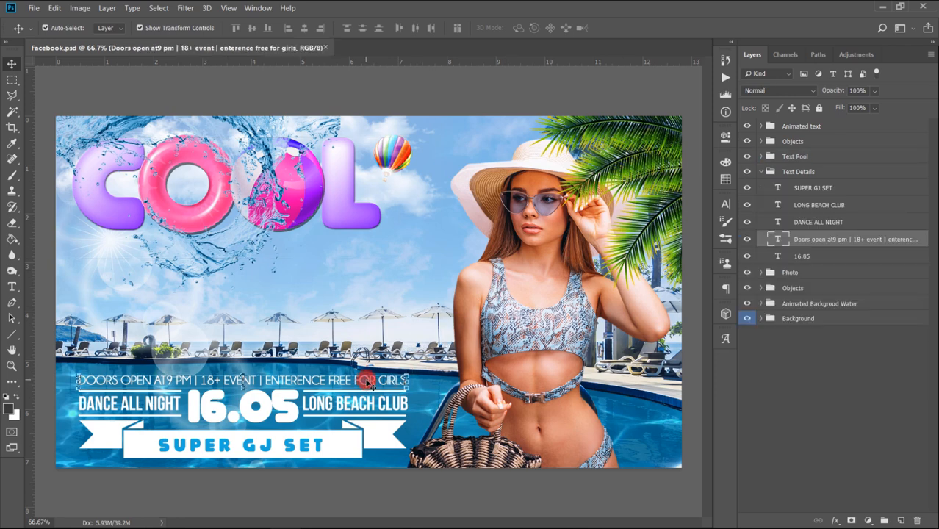
pyautogui.click(777, 240)
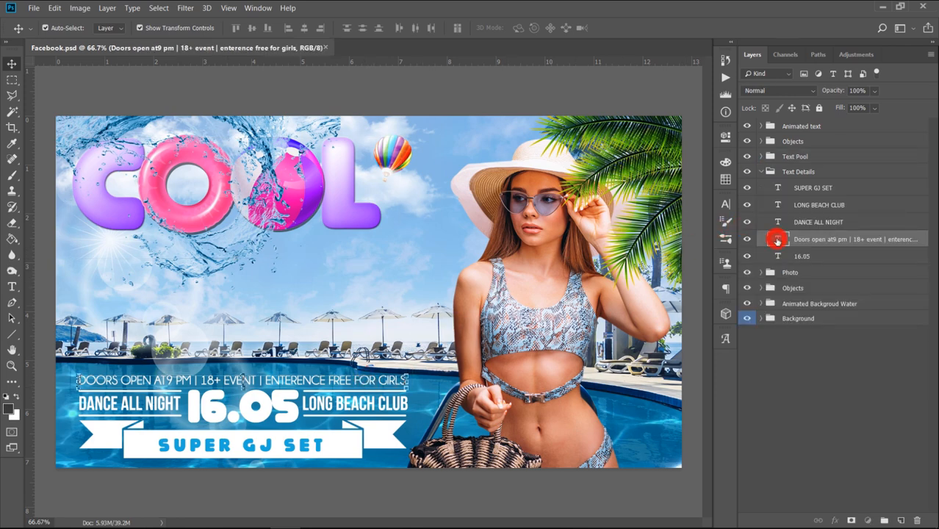
pyautogui.doubleClick(778, 240)
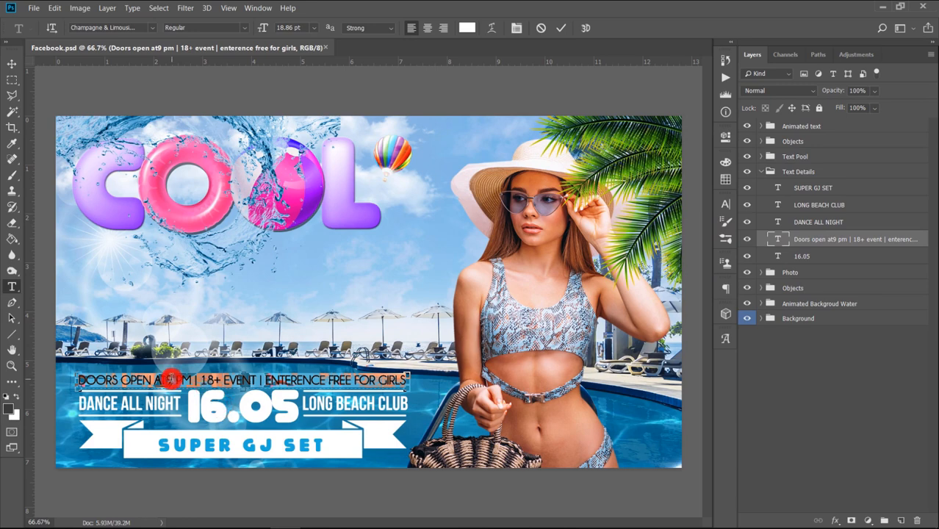
pyautogui.click(169, 379)
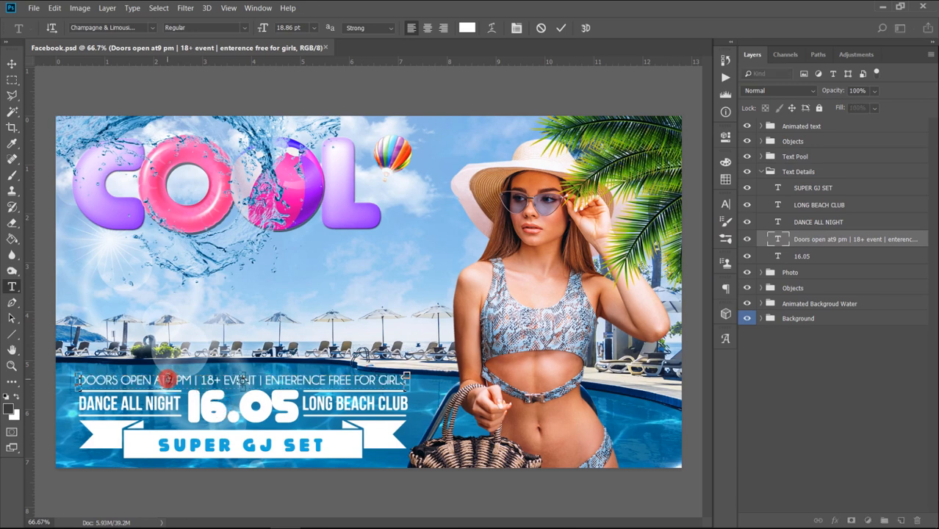
pyautogui.press('BackSpace')
pyautogui.write('8')
pyautogui.press('BackSpace')
pyautogui.write('6')
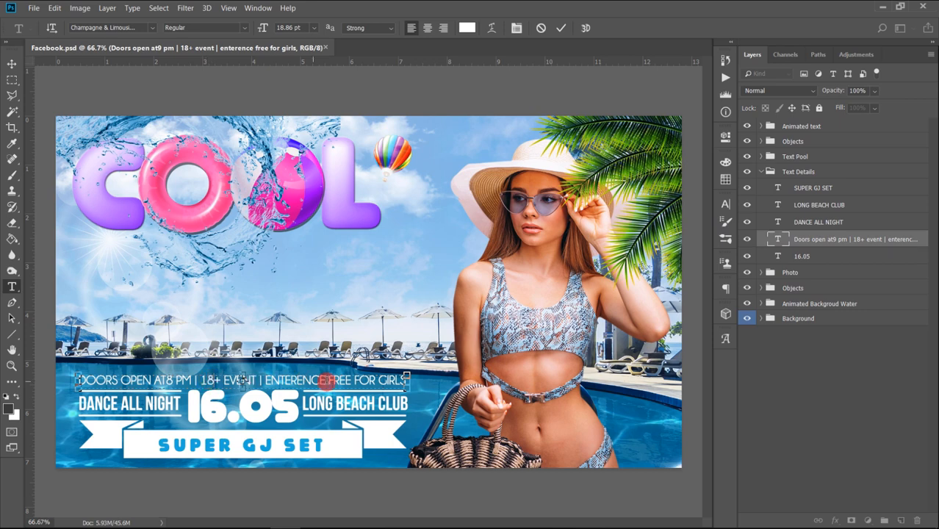
pyautogui.click(331, 380)
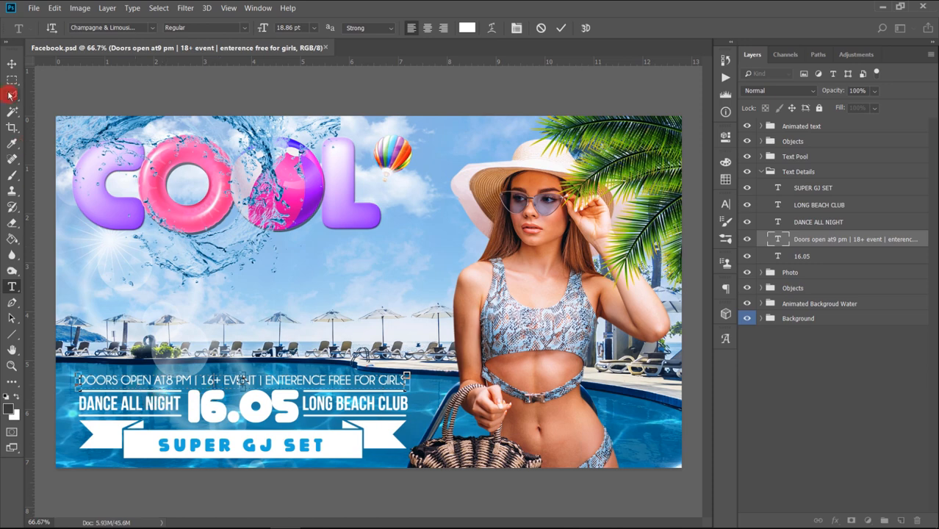
pyautogui.click(11, 65)
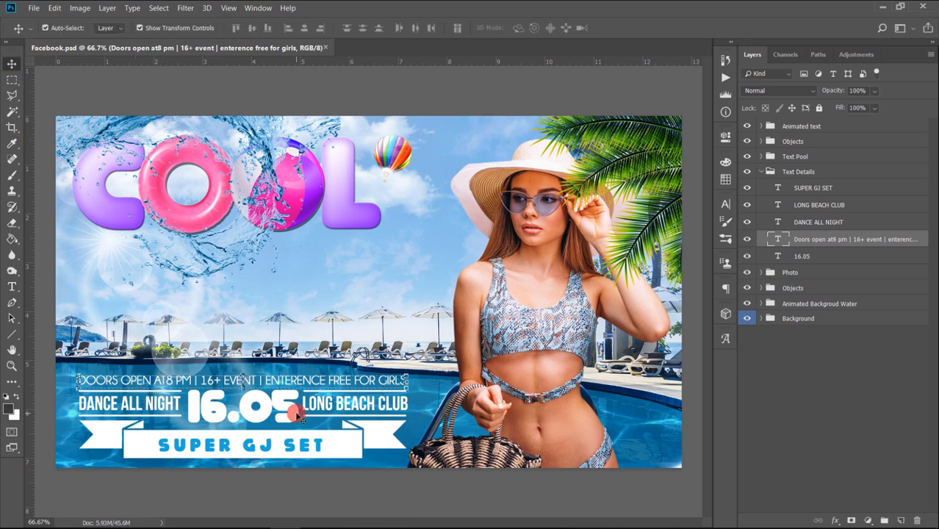
# Replace the 16 in the event date with 20
pyautogui.click(297, 415)
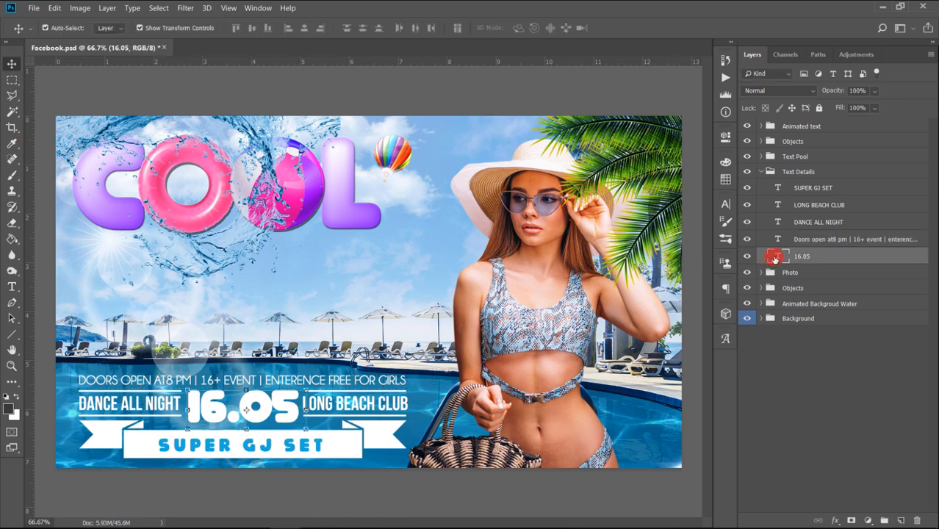
pyautogui.doubleClick(774, 257)
pyautogui.click(222, 409)
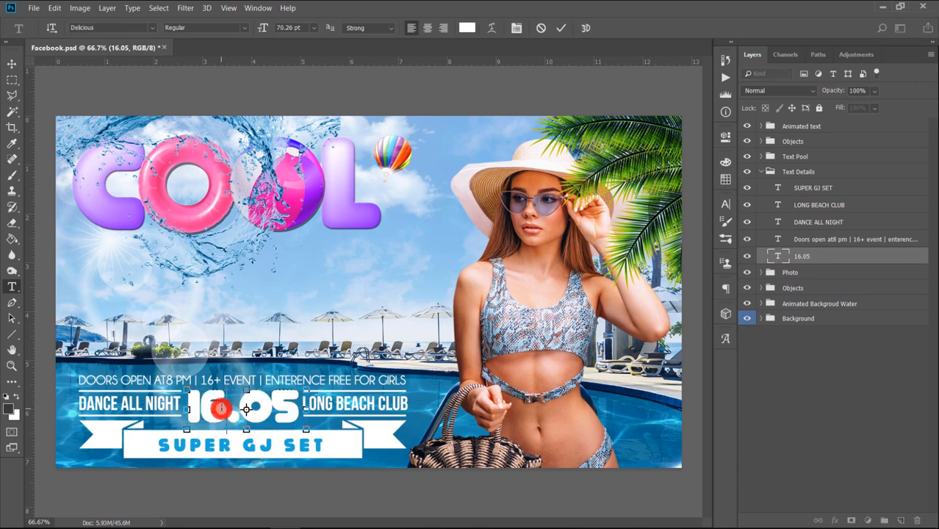
pyautogui.moveTo(222, 408); pyautogui.dragTo(175, 409)
pyautogui.write('2')
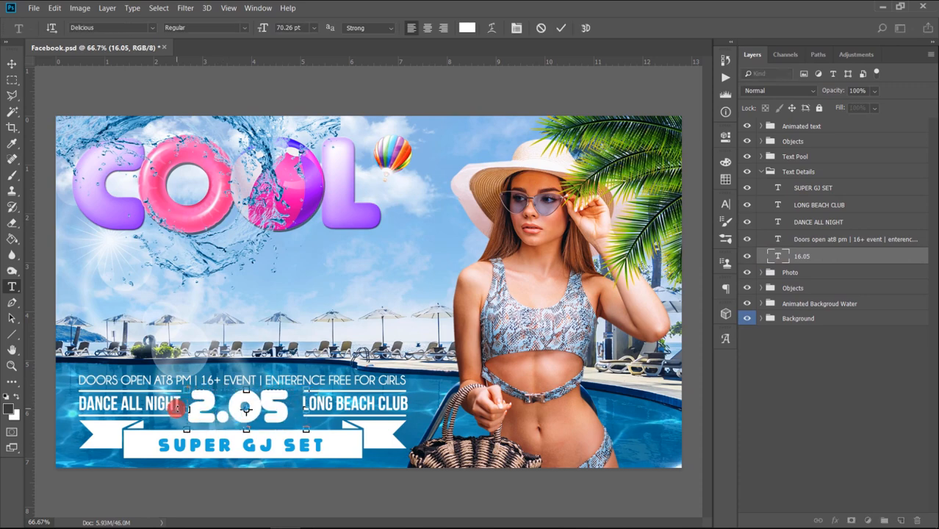
pyautogui.write('0')
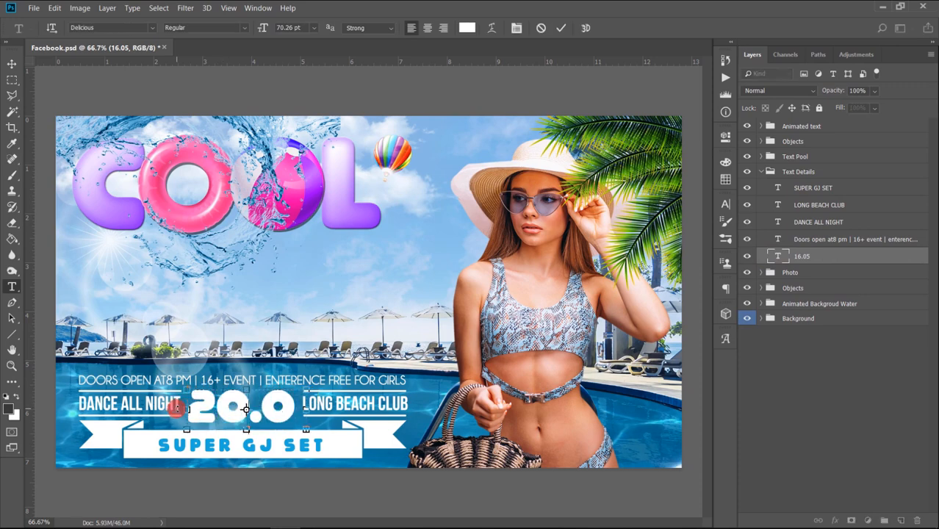
# Set the whole date text to 60 pt and commit the text edit
pyautogui.hotkey('ctrl', 'a')
pyautogui.click(291, 28)
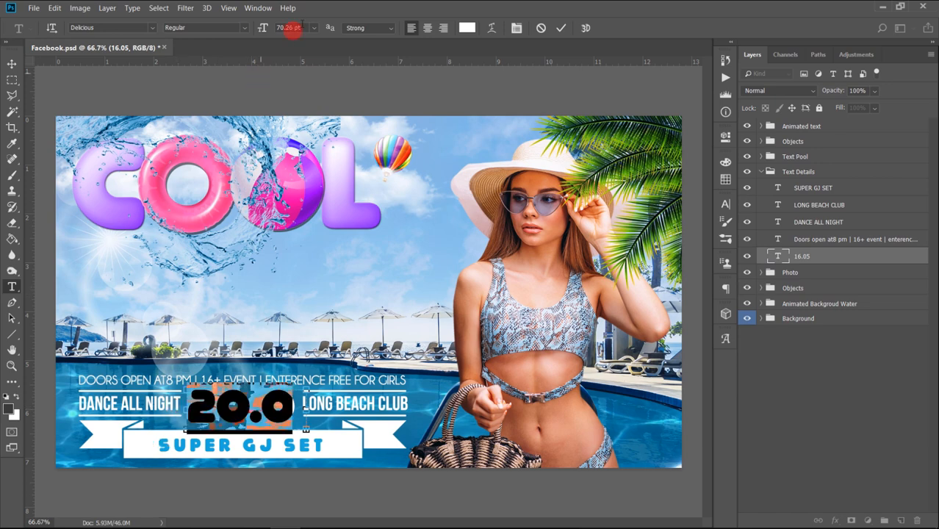
pyautogui.write('60')
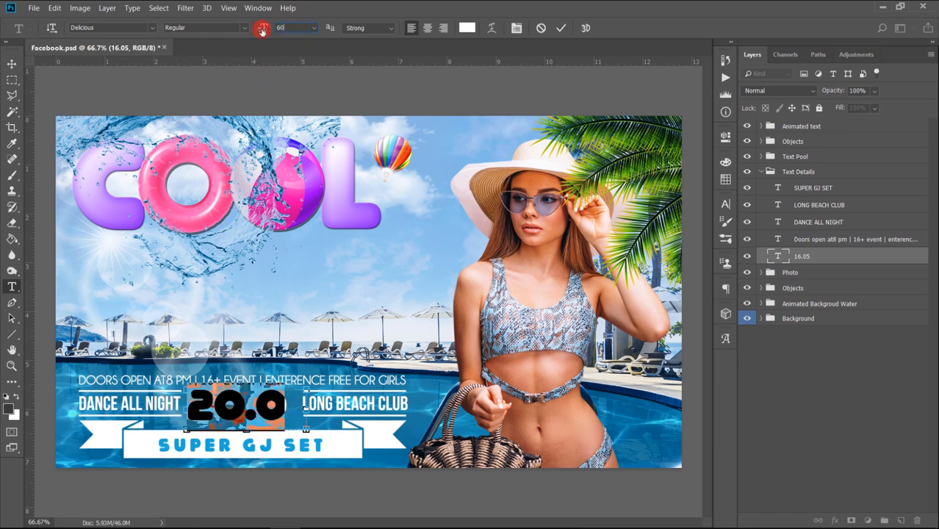
pyautogui.press('Return')
pyautogui.click(307, 407)
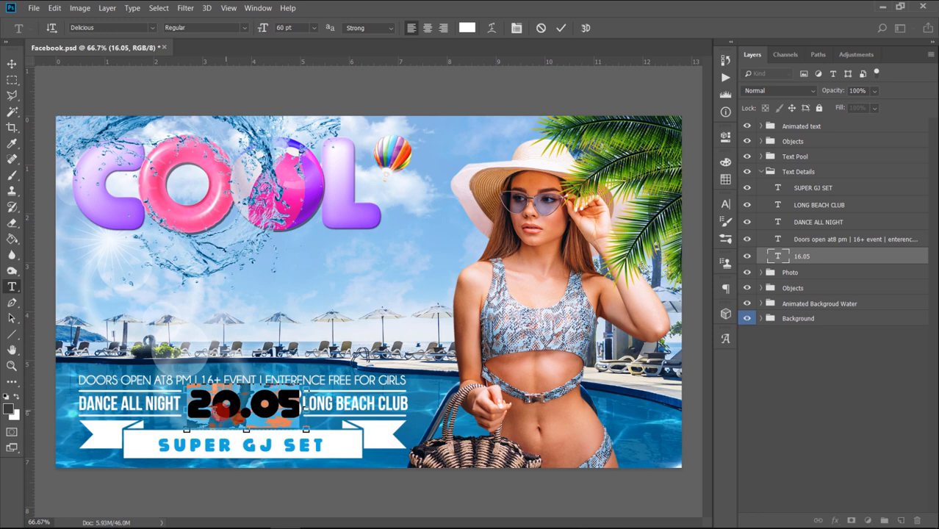
pyautogui.click(14, 64)
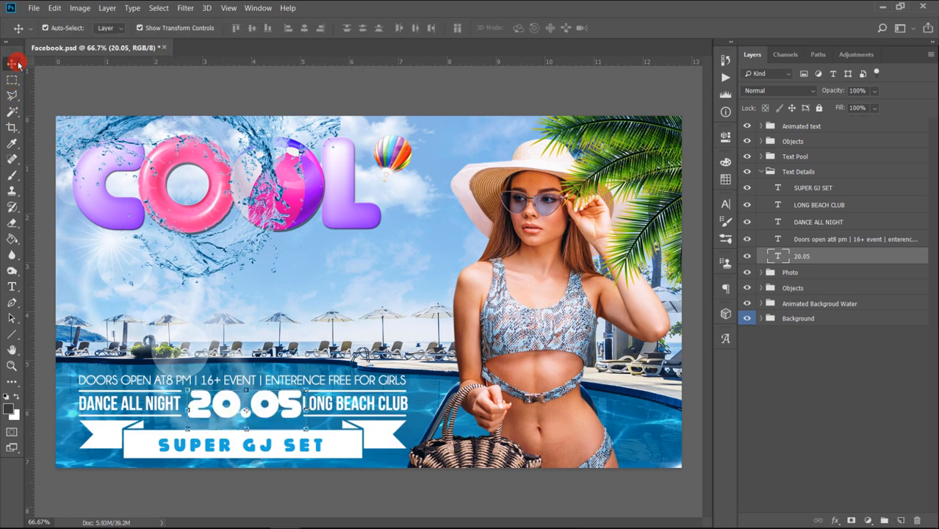
# Nudge the 20.05 date slightly left to center it between the two neighboring text lines
pyautogui.click(292, 403)
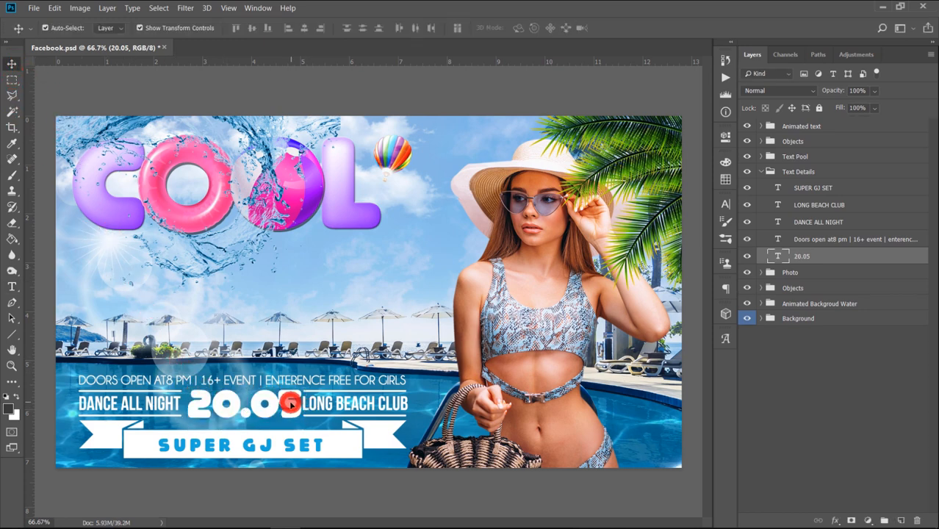
pyautogui.press('Left')
pyautogui.press('Left')
pyautogui.press('Left')
pyautogui.press('Left')
pyautogui.press('Left')
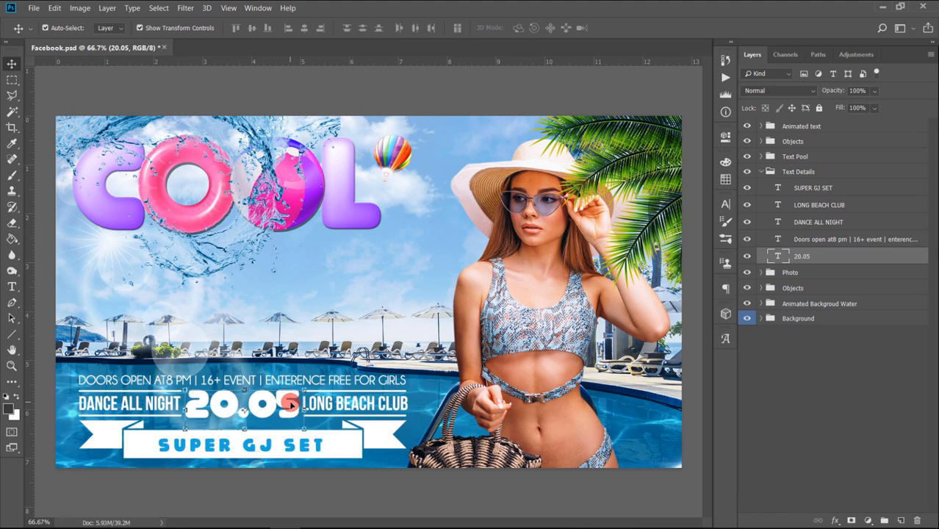
# Replace the LONG BEACH CLUB text with YOUR CLUB NAME, then deselect it and collapse the Text Details group
pyautogui.click(398, 408)
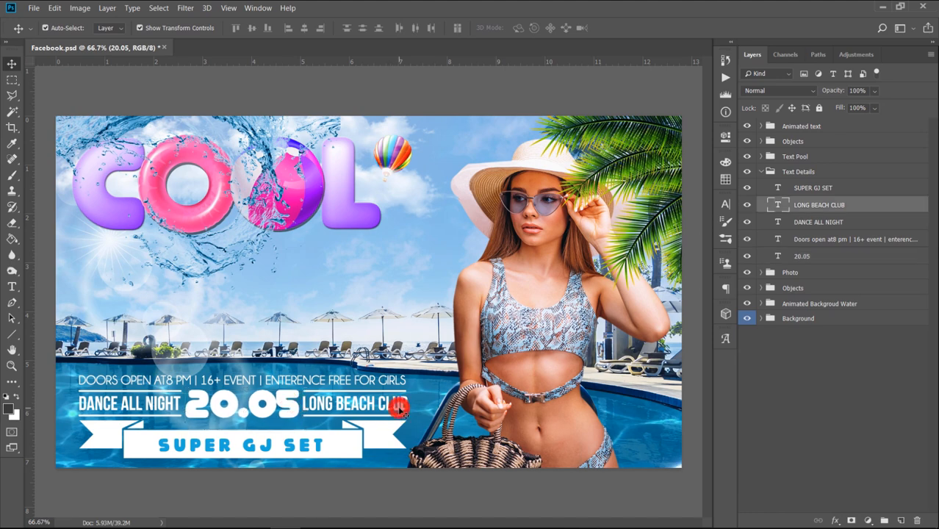
pyautogui.doubleClick(781, 205)
pyautogui.moveTo(376, 403); pyautogui.dragTo(287, 409)
pyautogui.write('YOUR CLUB NAM')
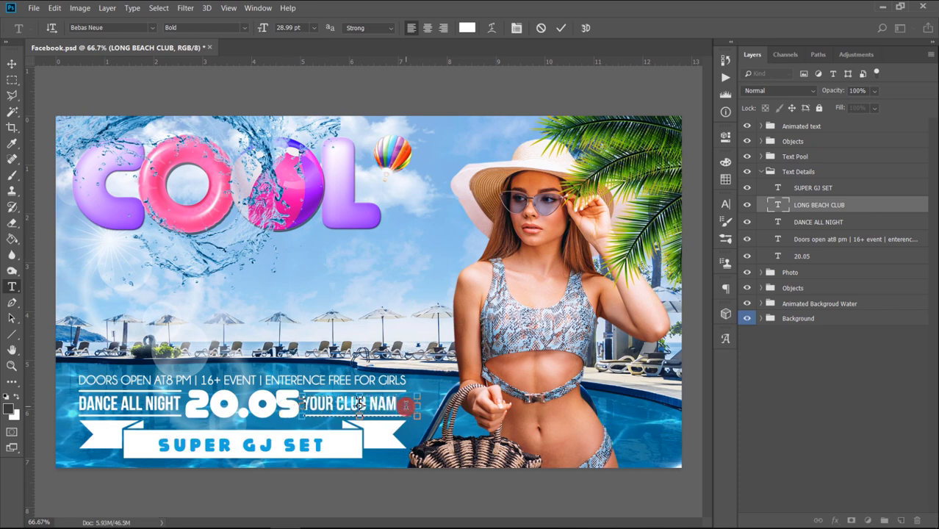
pyautogui.write('E')
pyautogui.click(11, 65)
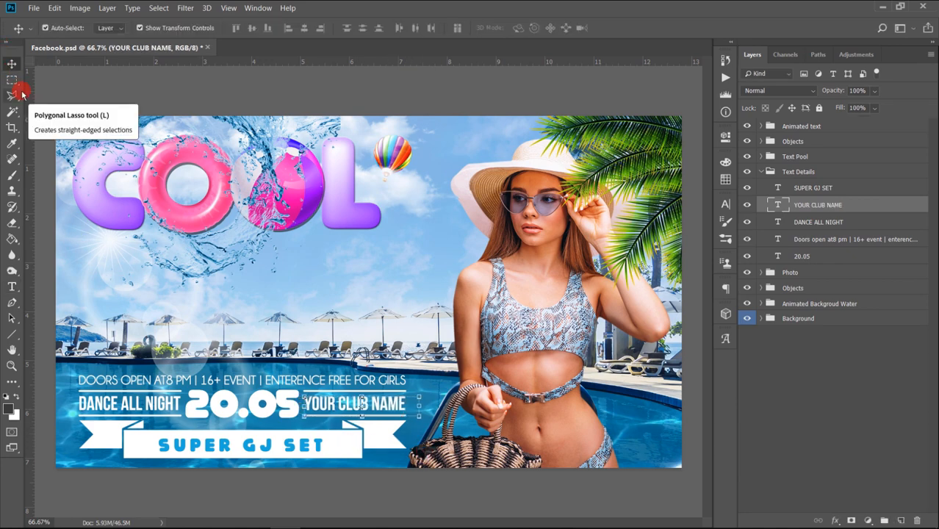
pyautogui.click(50, 116)
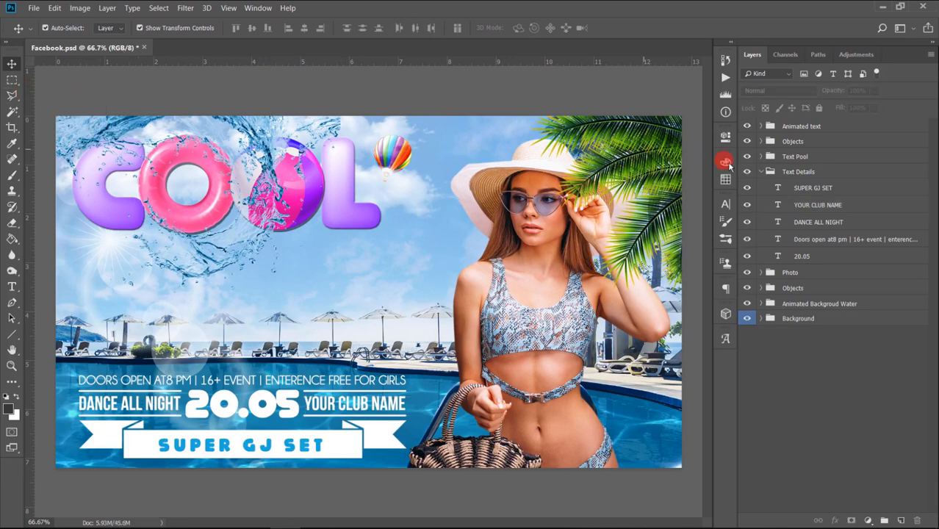
pyautogui.click(761, 172)
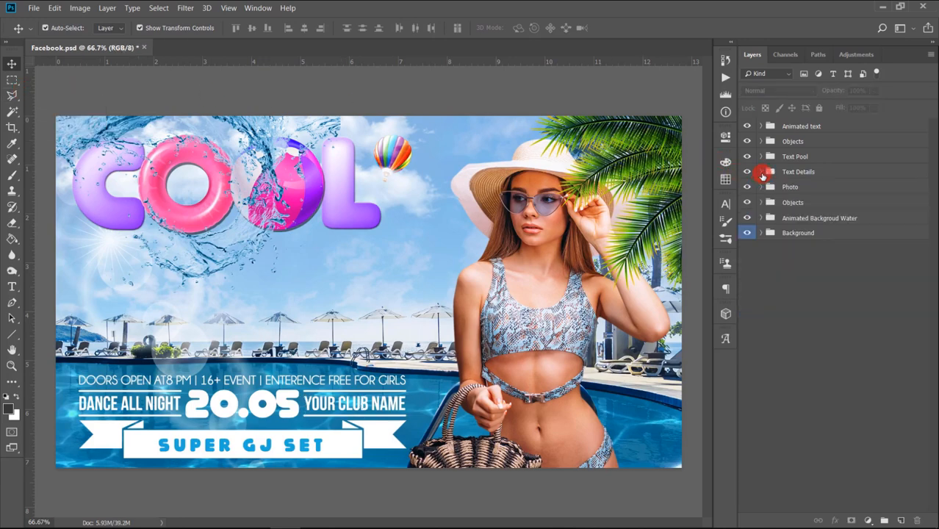
# Show the Timeline above the artwork, enlarge it to reveal more layer tracks, and start playing the animation
pyautogui.click(12, 365)
pyautogui.keyDown('alt'); pyautogui.click(405, 290); pyautogui.keyUp('alt')
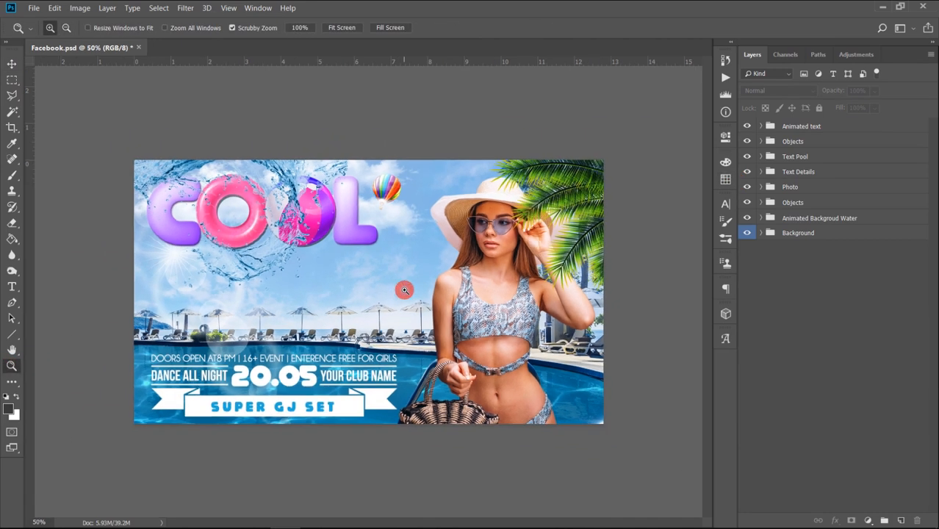
pyautogui.click(11, 64)
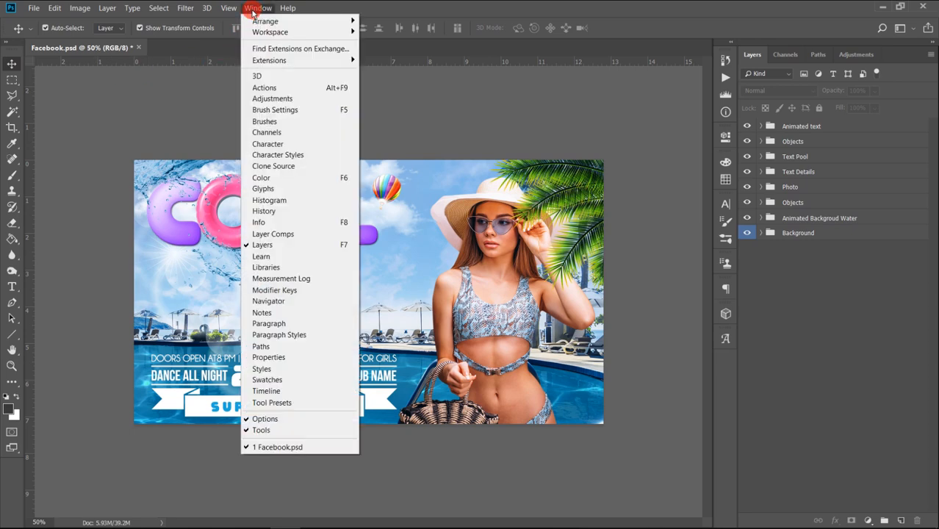
pyautogui.click(265, 391)
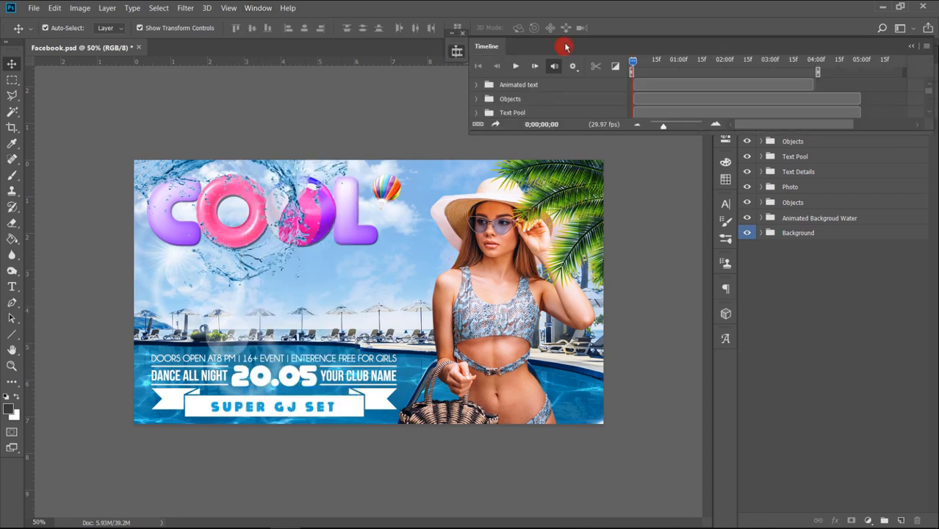
pyautogui.moveTo(564, 41); pyautogui.dragTo(260, 17)
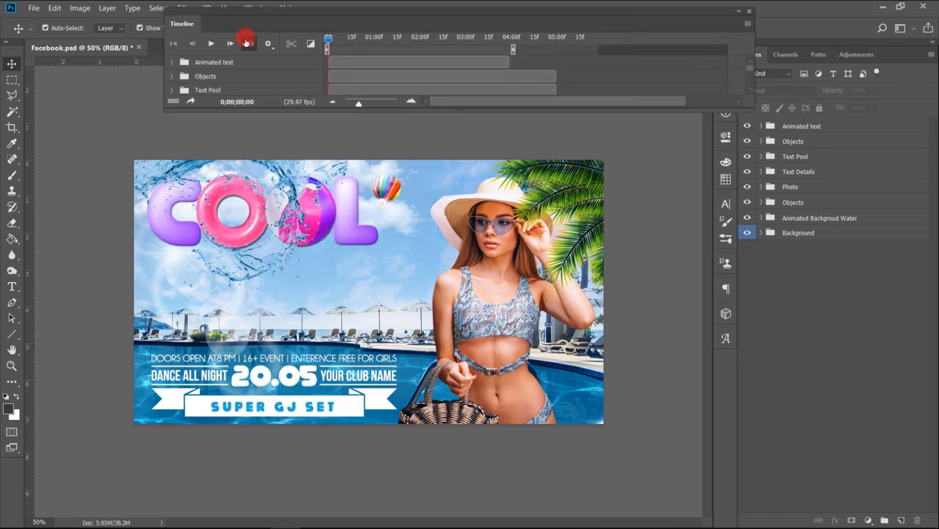
pyautogui.moveTo(284, 111); pyautogui.dragTo(280, 144)
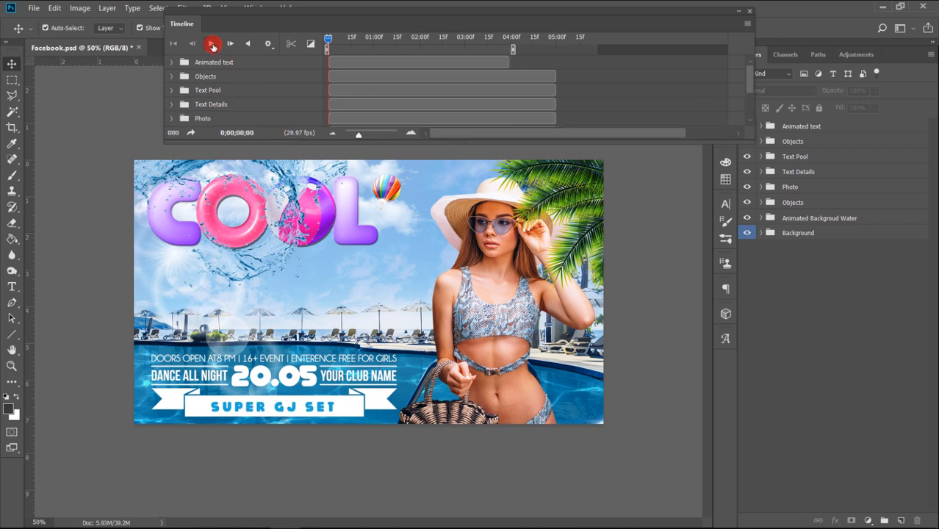
pyautogui.click(213, 45)
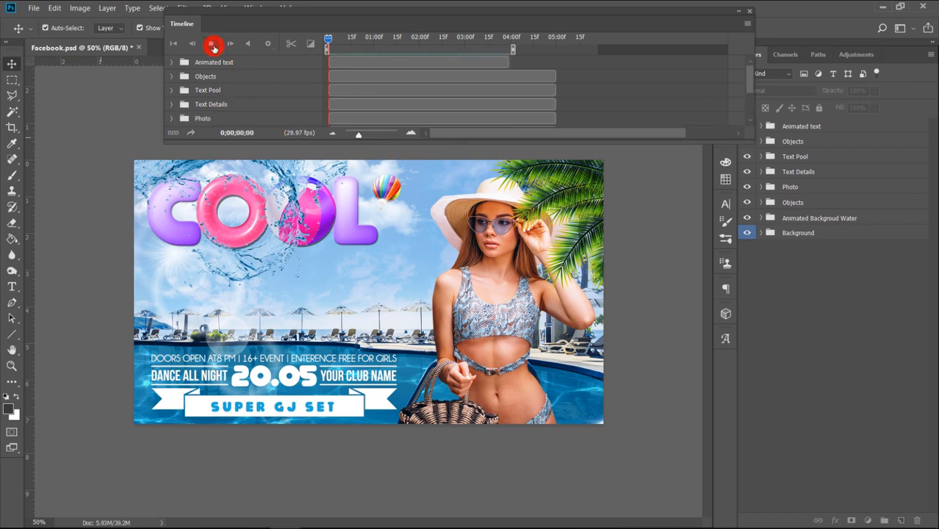